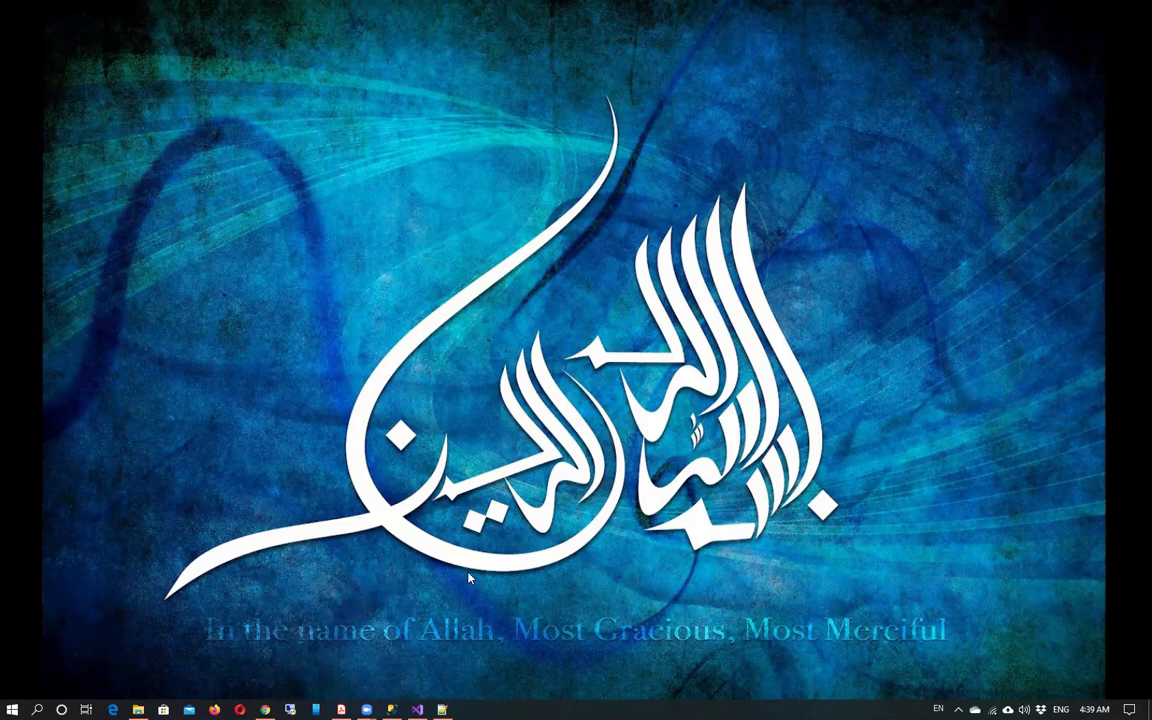
# Step: Bring the Acrobat book forward at page 46's 'Creating a Cube Using the Cube Wizard' section
pyautogui.hotkey('alt', 'Tab')
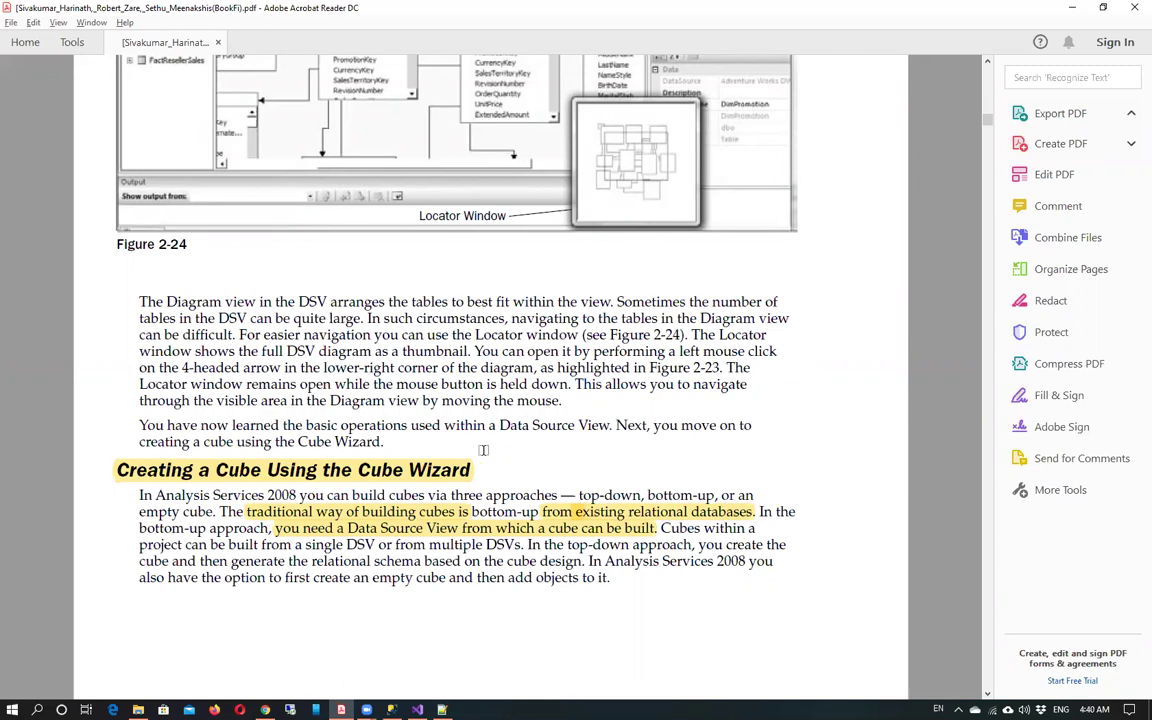
# Step: Scroll the book to page 47's numbered Cube Wizard steps and Figure 2-25
pyautogui.scroll(-1, 435, 465)
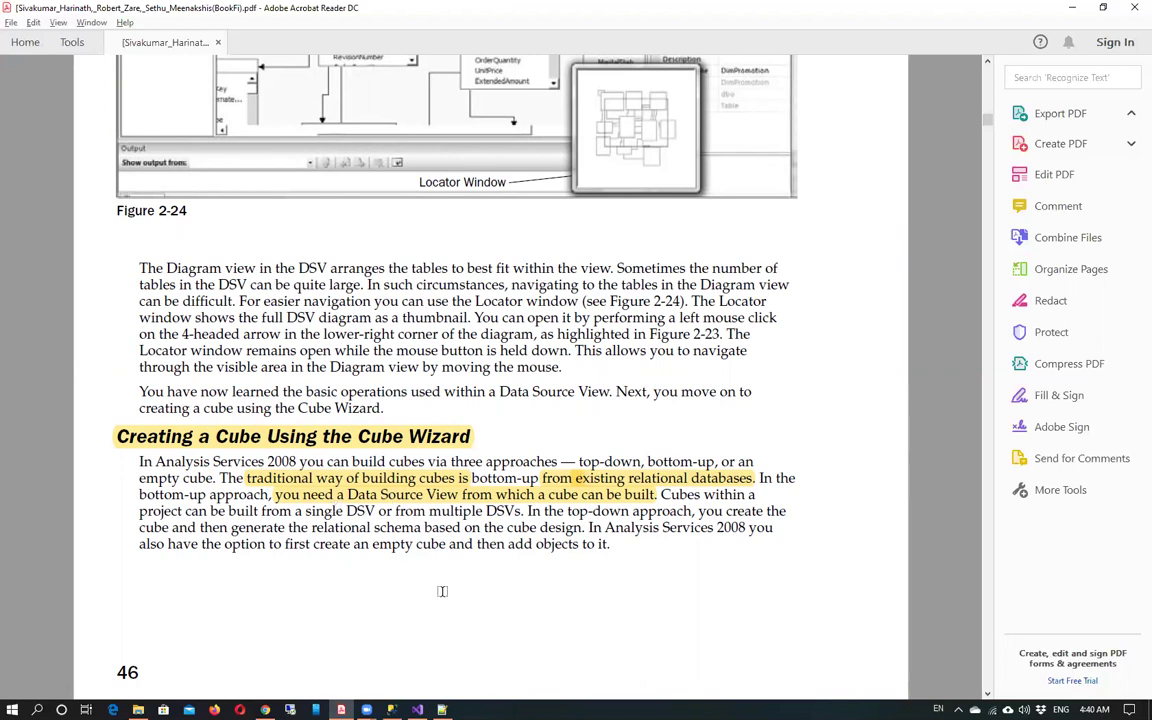
pyautogui.scroll(-10, 443, 594)
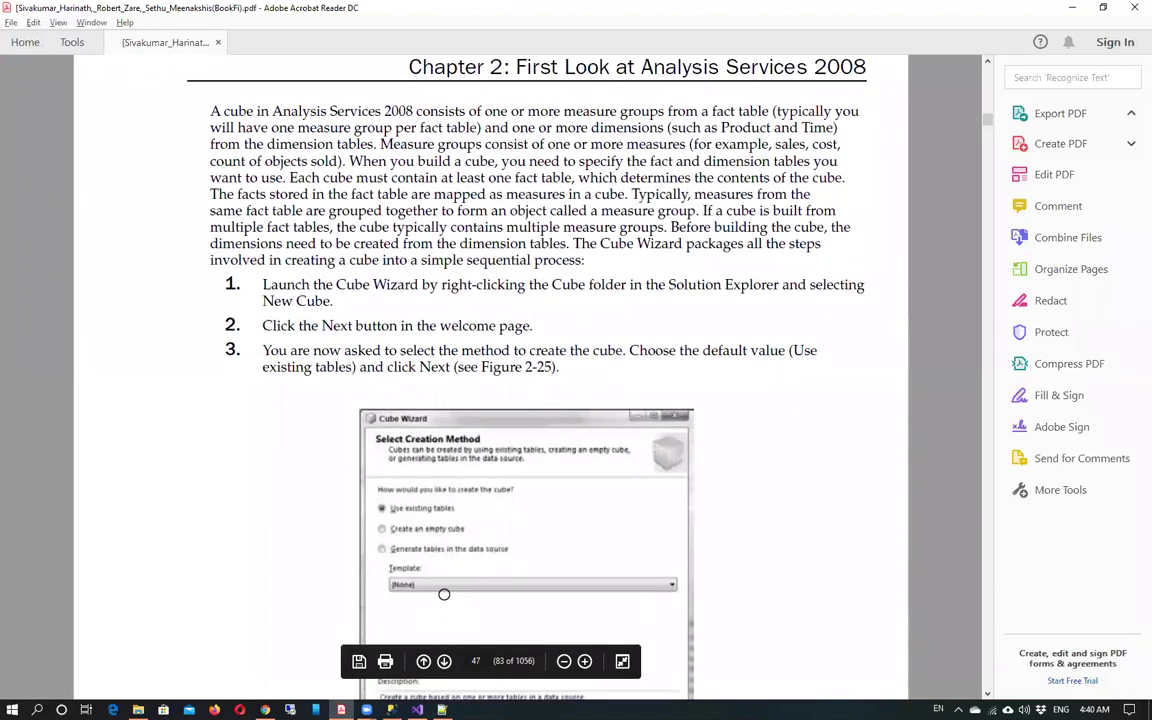
pyautogui.scroll(-3, 444, 594)
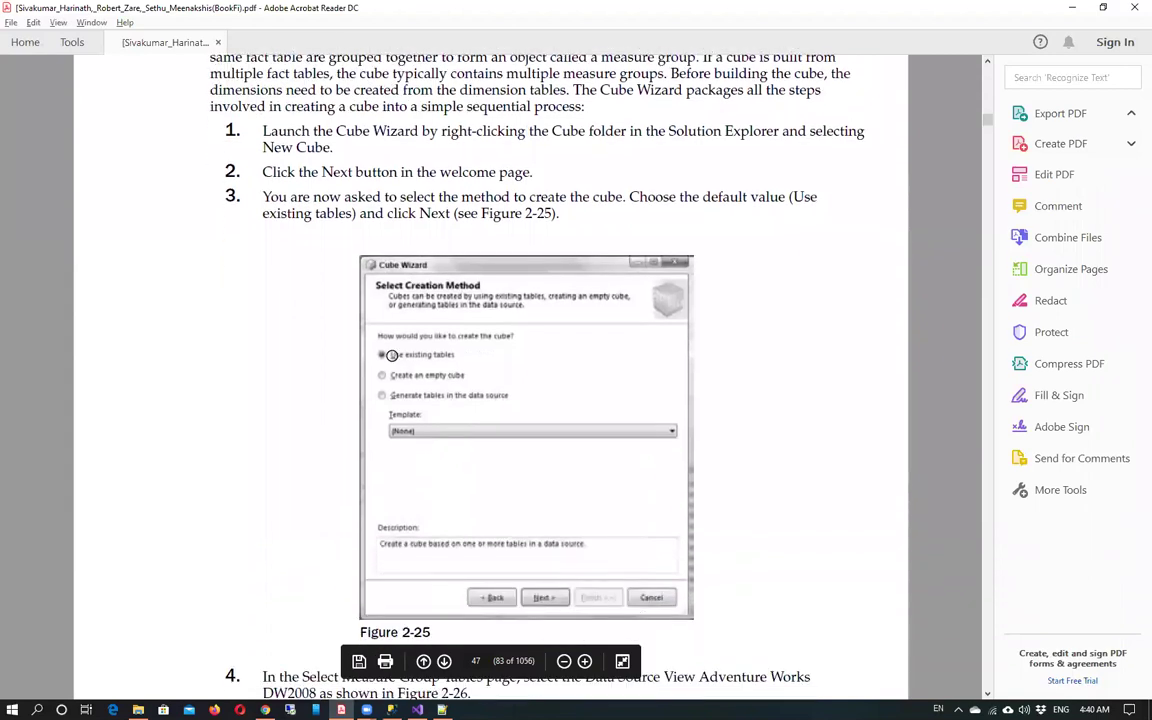
# Step: Return to Visual Studio and select the Cubes folder in MultidimensionalProject3's Solution Explorer
pyautogui.hotkey('alt', 'Tab')
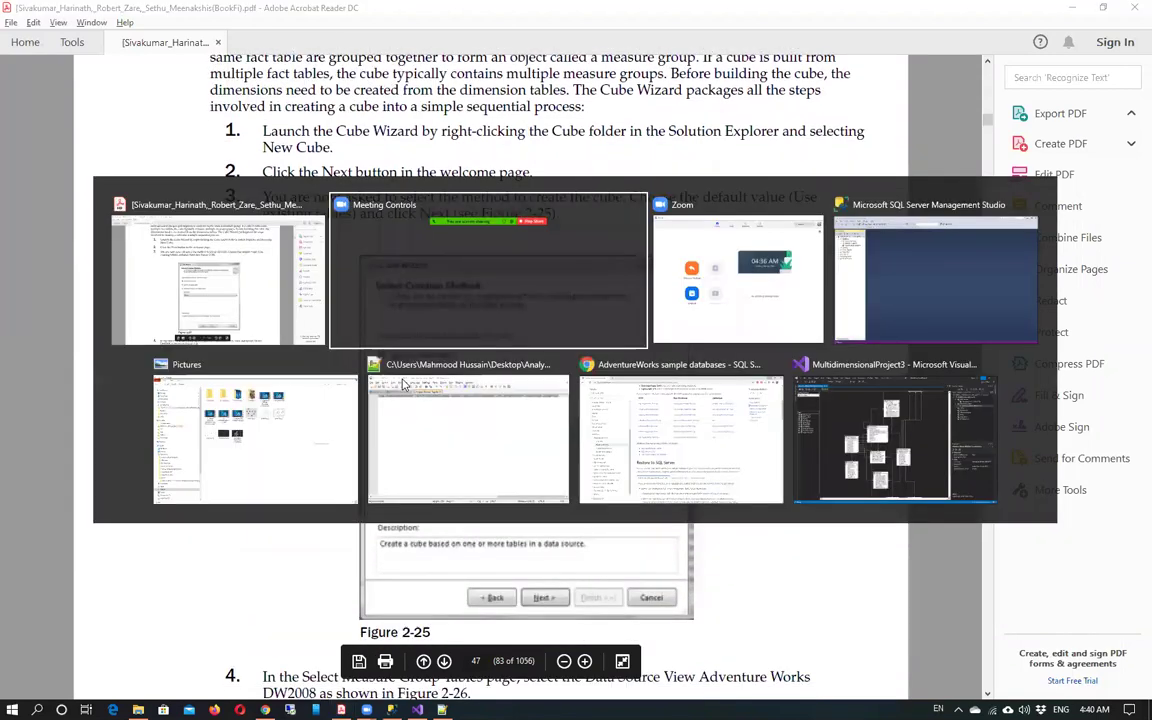
pyautogui.press('Tab')
pyautogui.press('Tab')
pyautogui.press('Tab')
pyautogui.press('Tab')
pyautogui.press('Tab')
pyautogui.press('Tab')
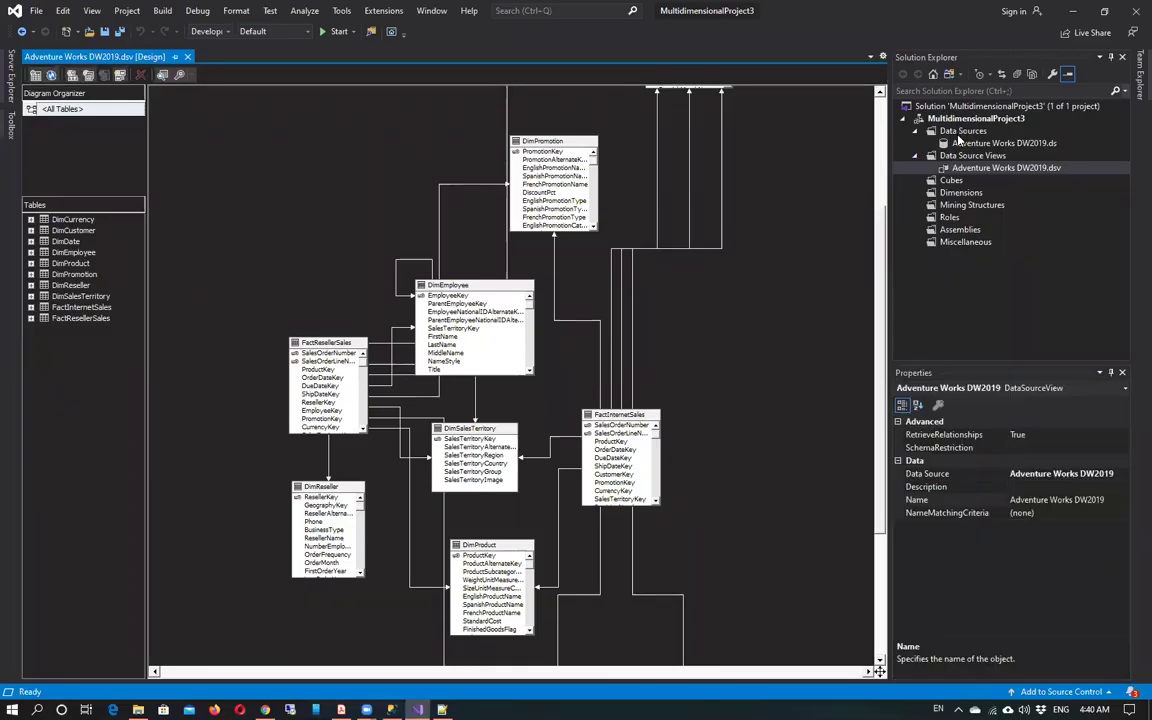
pyautogui.click(951, 181)
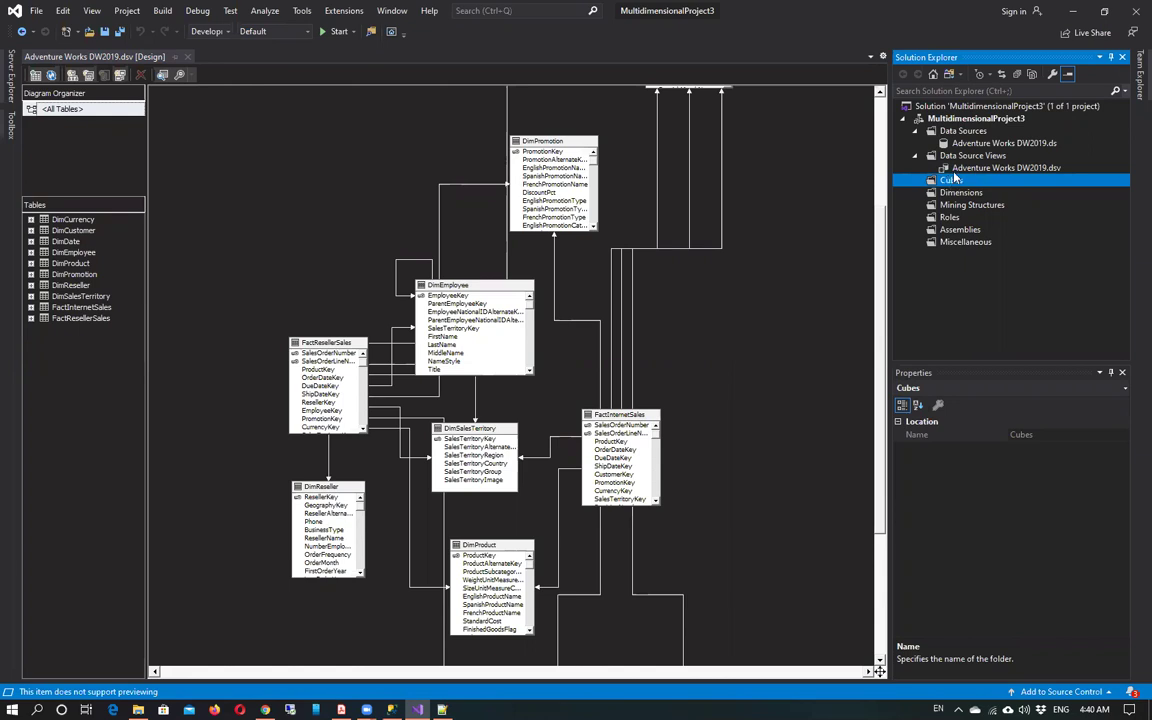
pyautogui.click(977, 168)
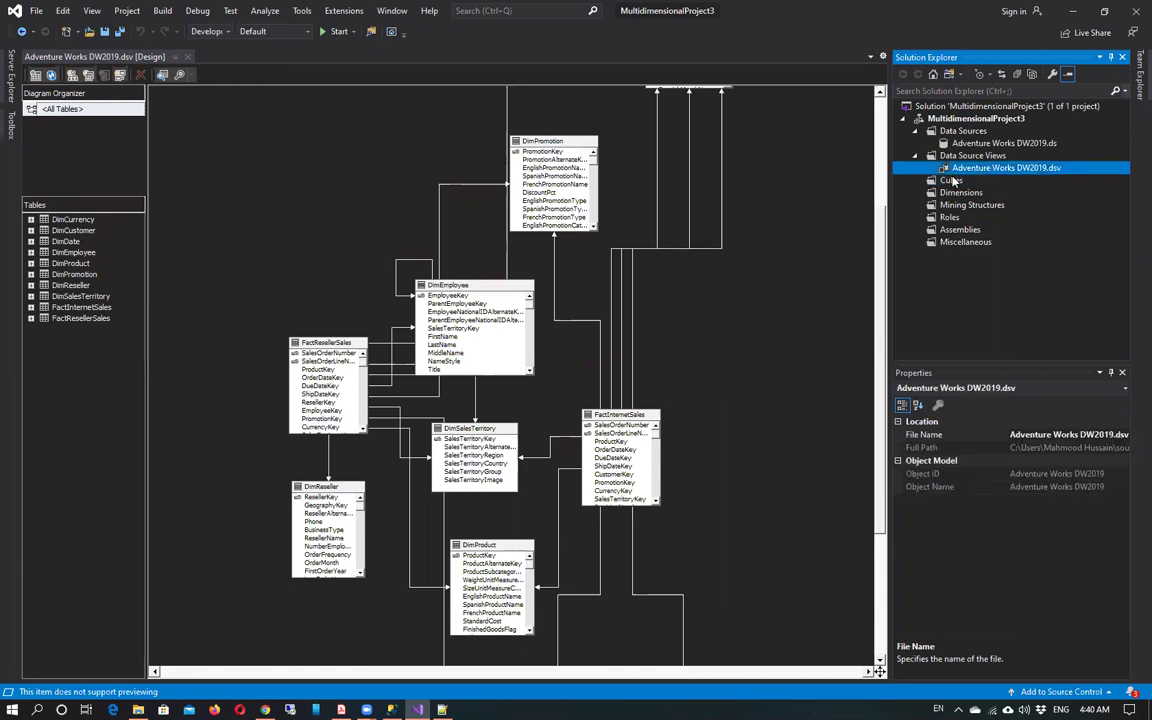
pyautogui.click(953, 180)
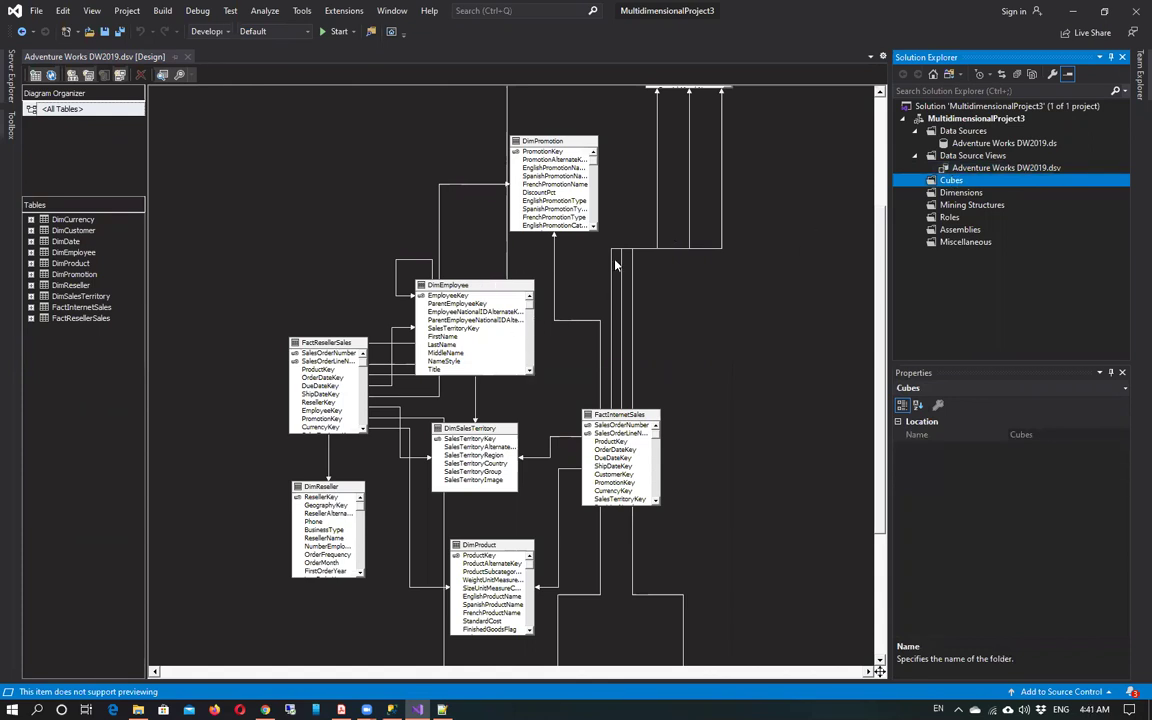
# Step: Launch the Cube Wizard from the Cubes folder and proceed with Use existing tables
pyautogui.rightClick(936, 182)
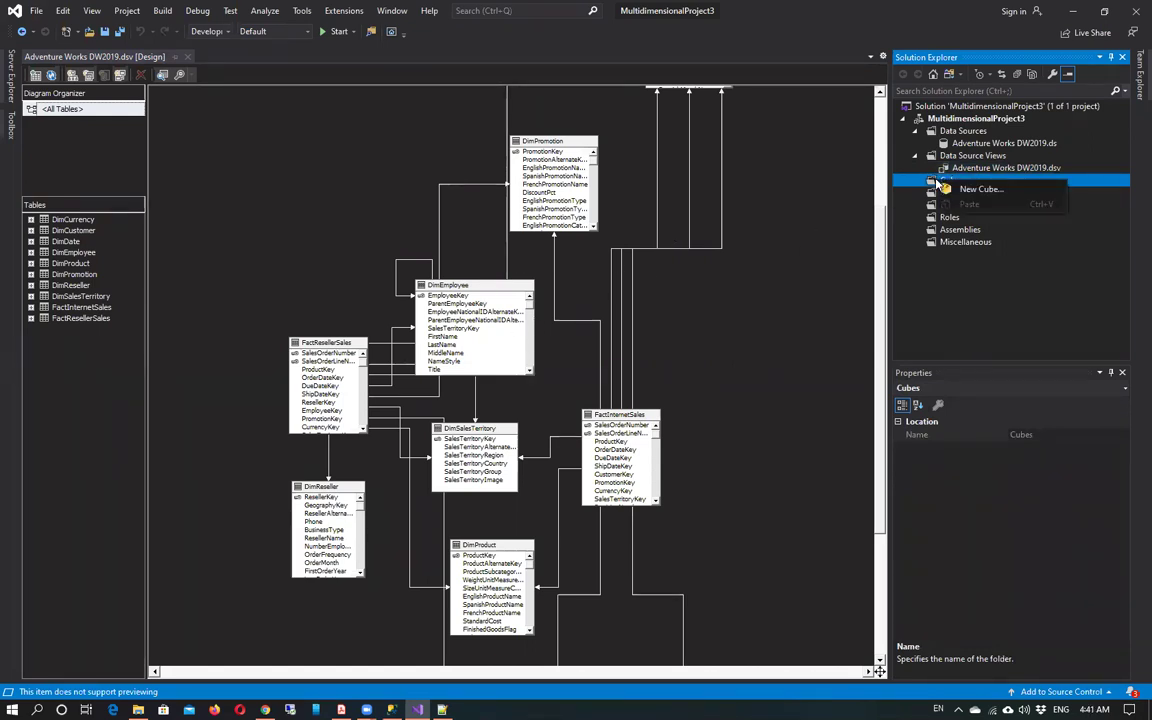
pyautogui.click(975, 189)
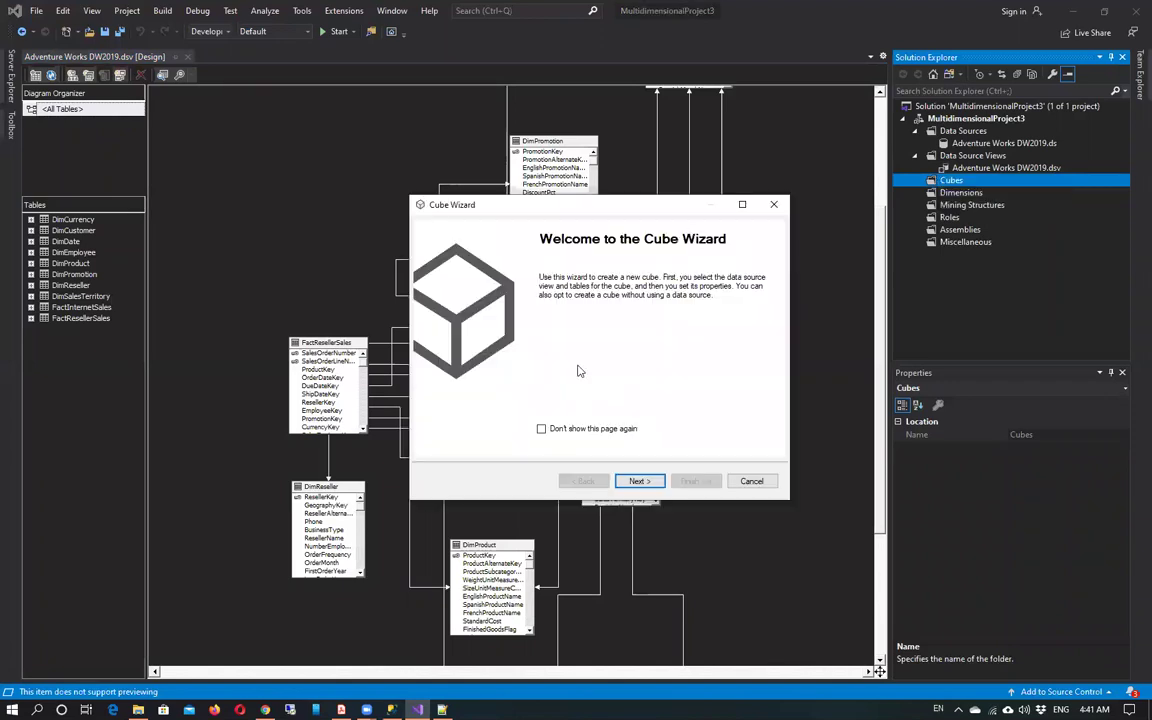
pyautogui.click(641, 484)
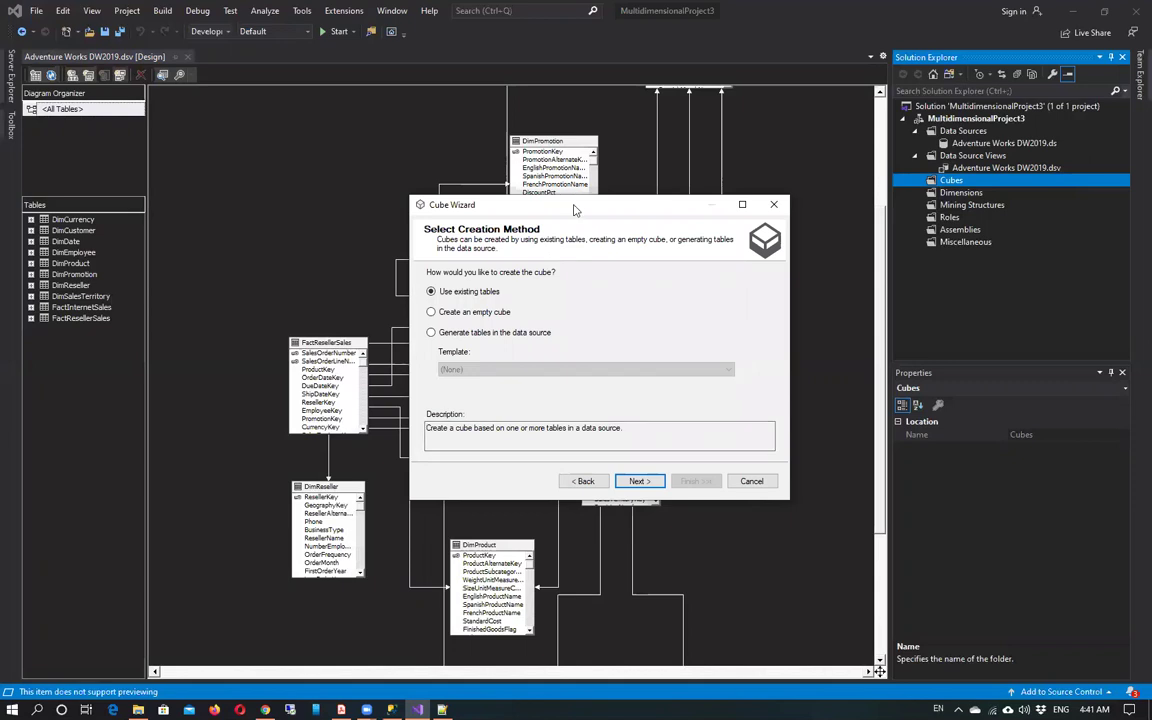
pyautogui.moveTo(575, 209); pyautogui.dragTo(437, 206)
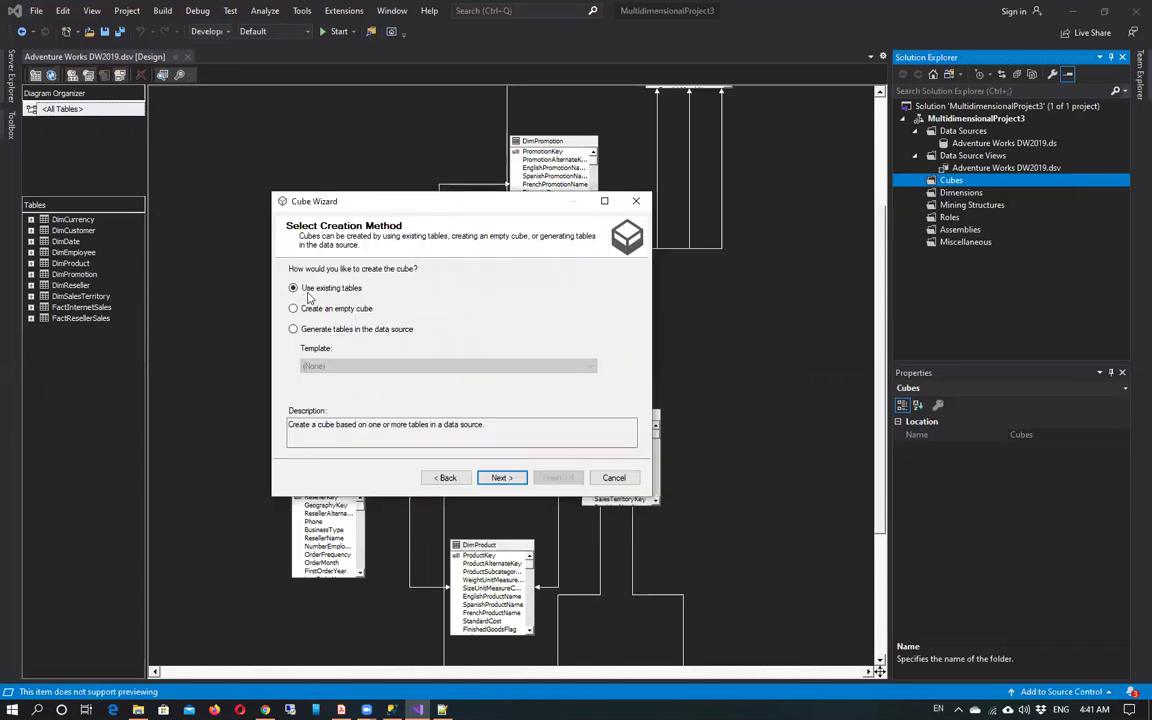
pyautogui.click(501, 477)
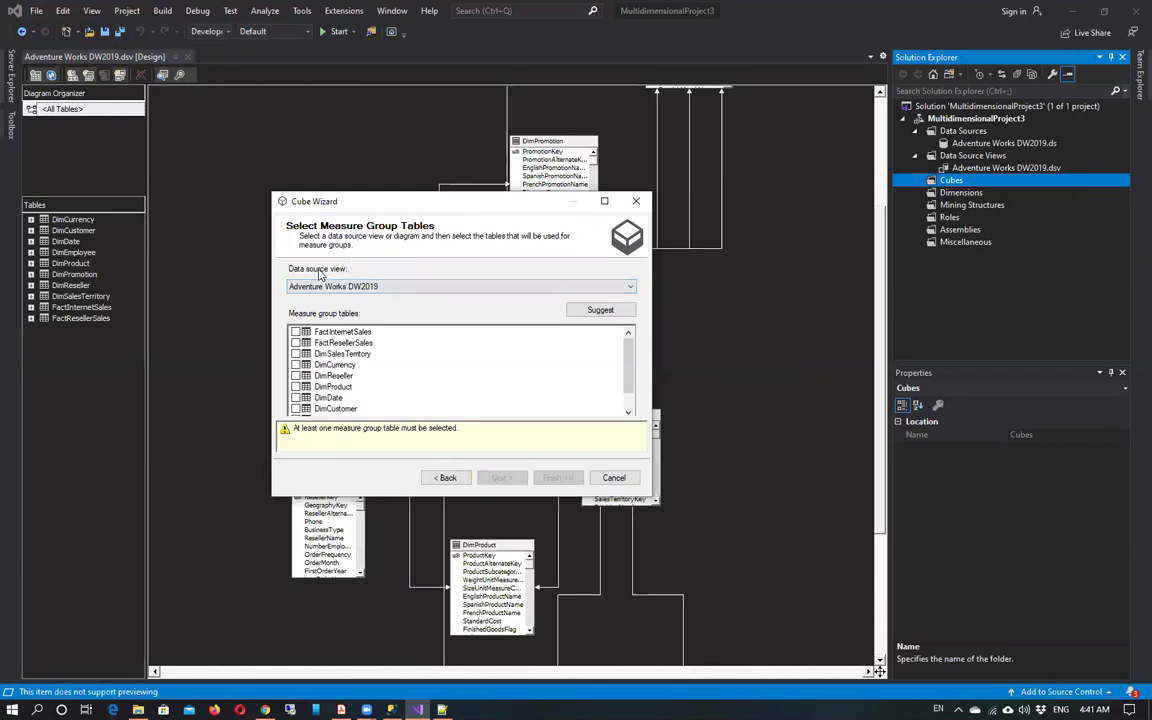
# Step: Keep Adventure Works DW2019 as the wizard's data source view
pyautogui.click(345, 287)
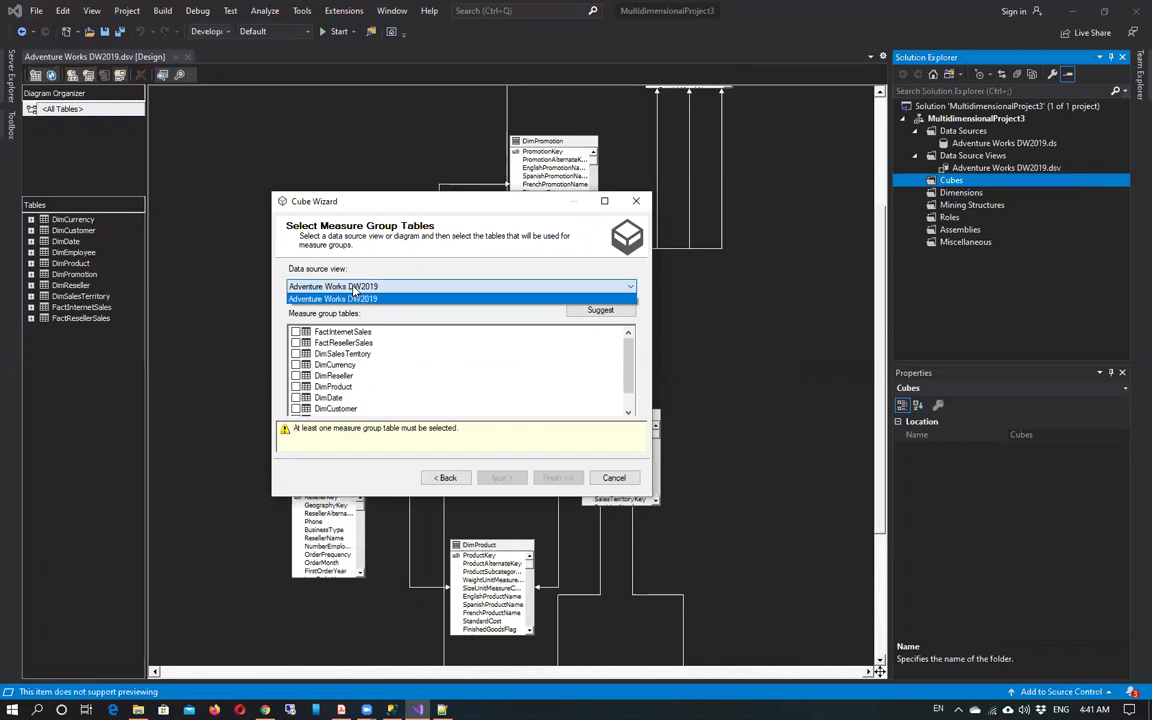
pyautogui.click(355, 298)
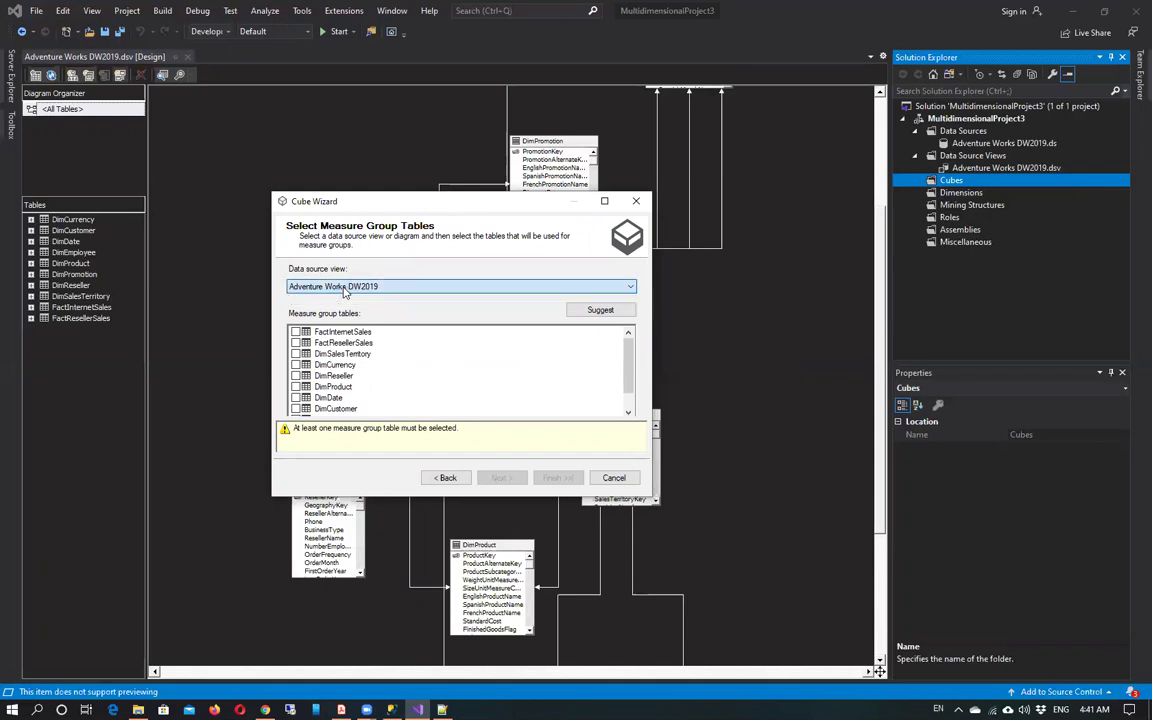
pyautogui.click(440, 287)
pyautogui.click(406, 298)
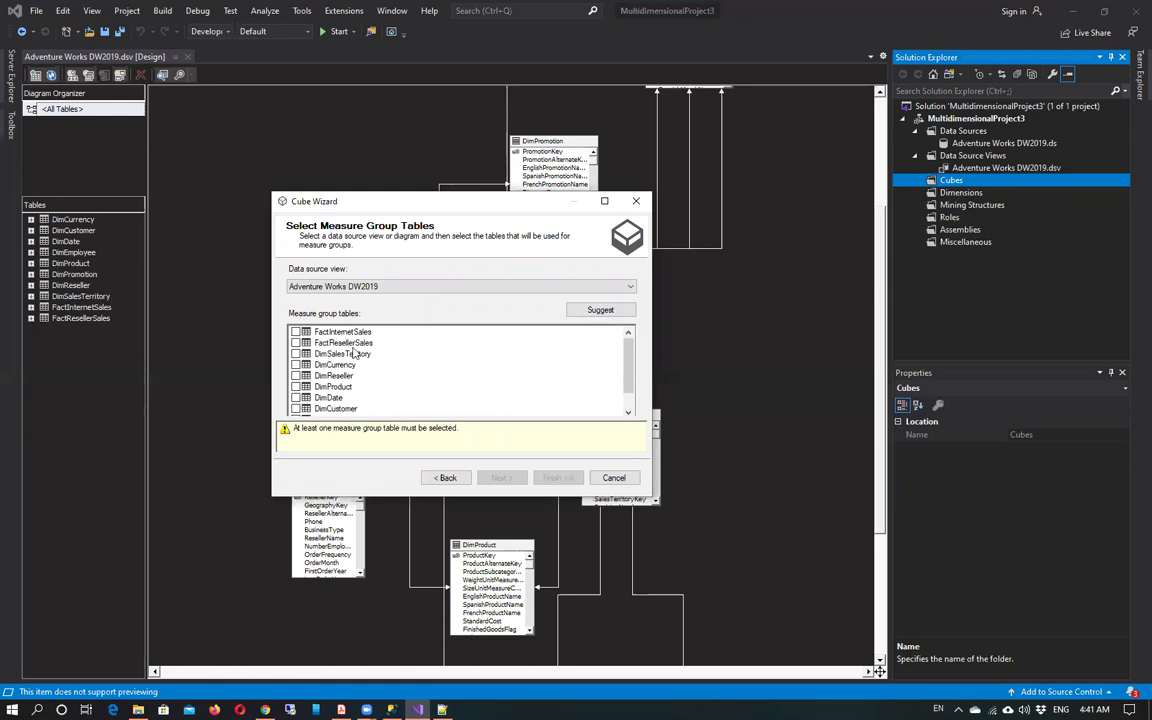
# Step: Tick FactInternetSales and FactResellerSales as measure group tables, advance to Select Measures, and return to the book
pyautogui.click(296, 332)
pyautogui.click(296, 343)
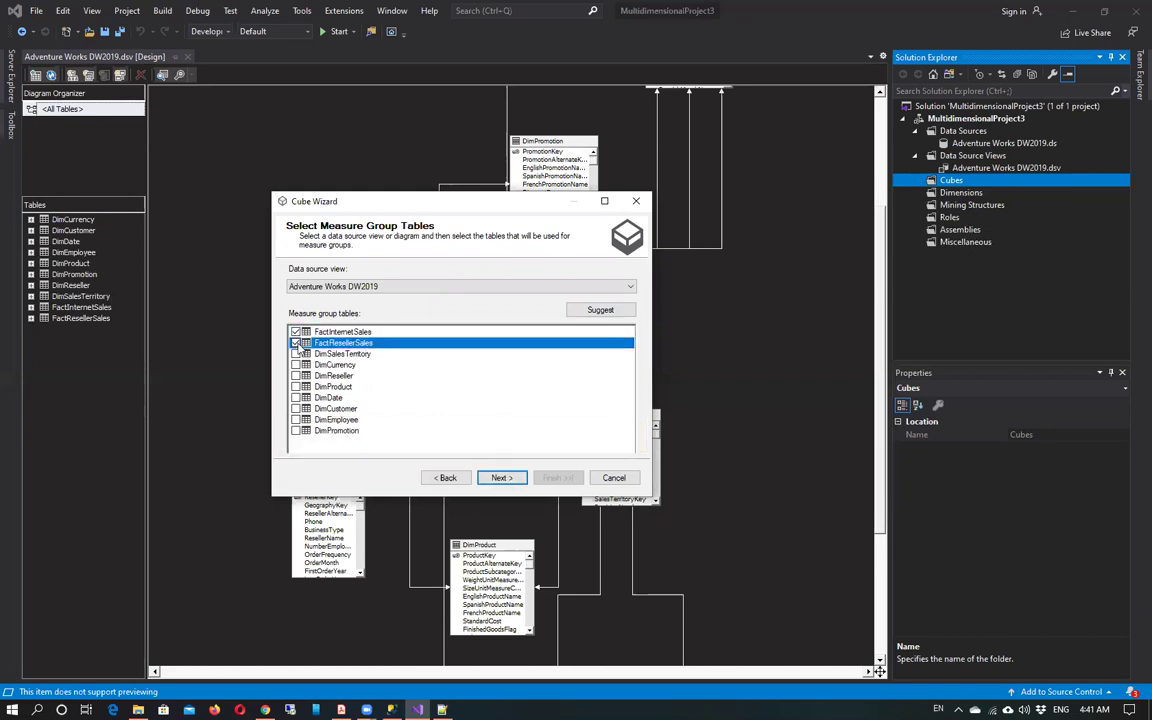
pyautogui.click(501, 479)
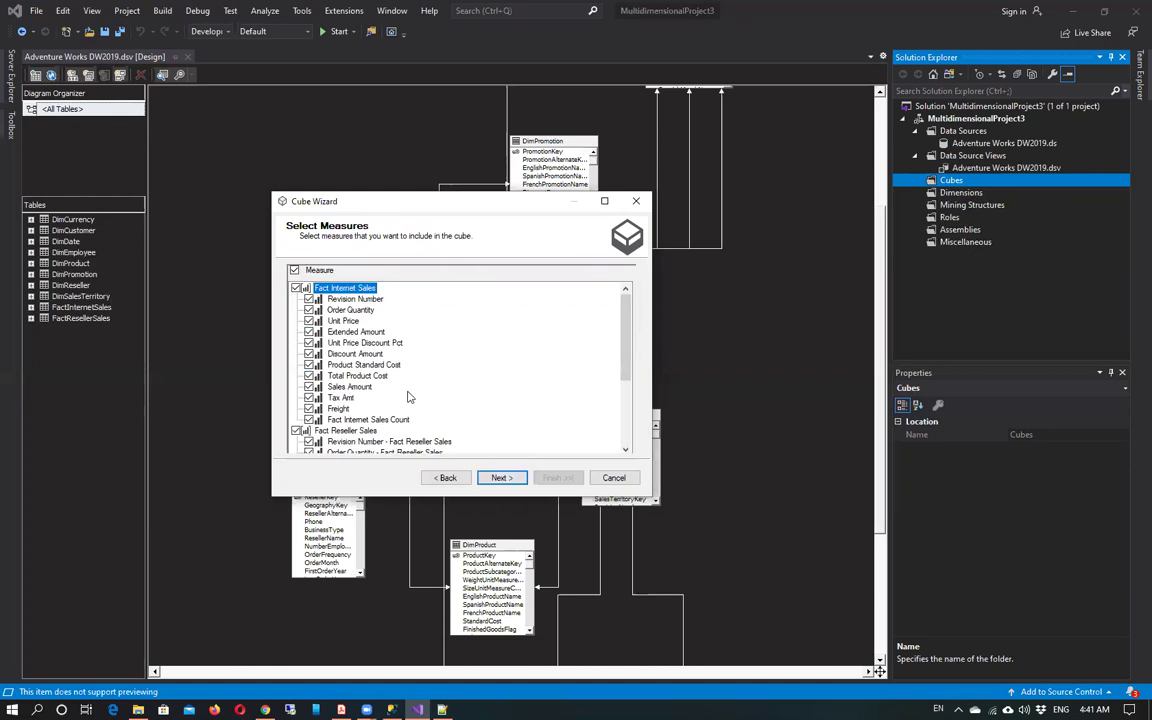
pyautogui.hotkey('alt', 'Tab')
# Step: Read through Figures 2-26 to 2-28 and step 6, then return to the Cube Wizard
pyautogui.scroll(-2, 422, 364)
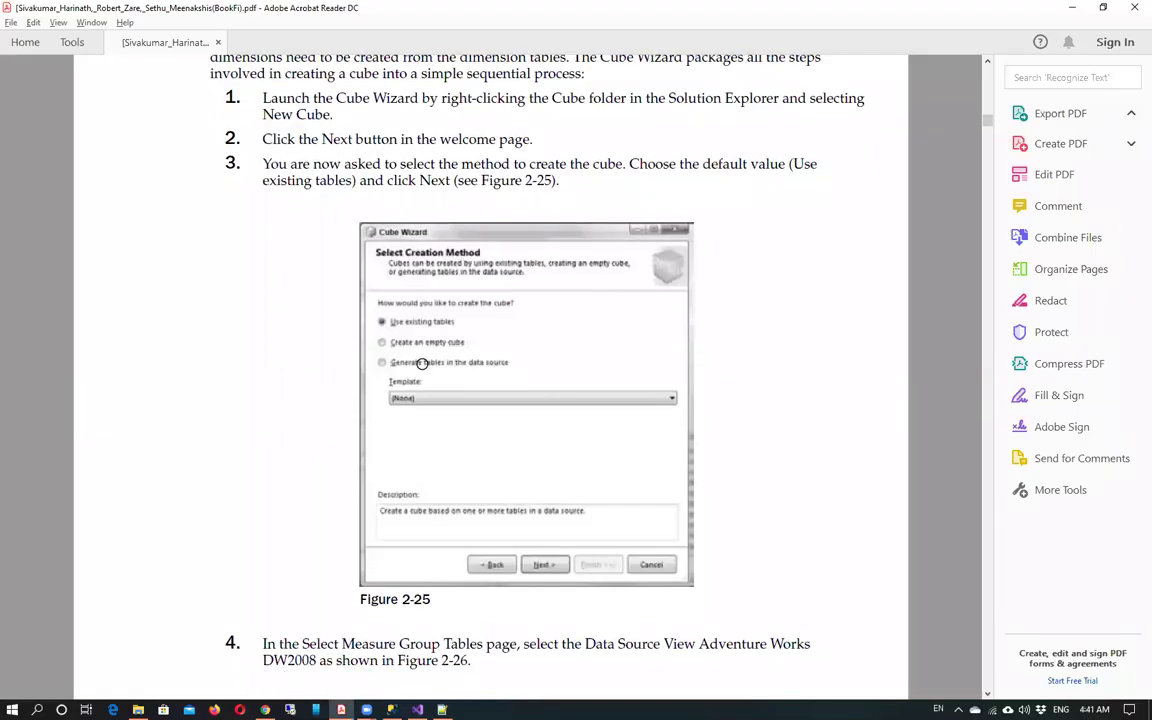
pyautogui.scroll(-5, 422, 364)
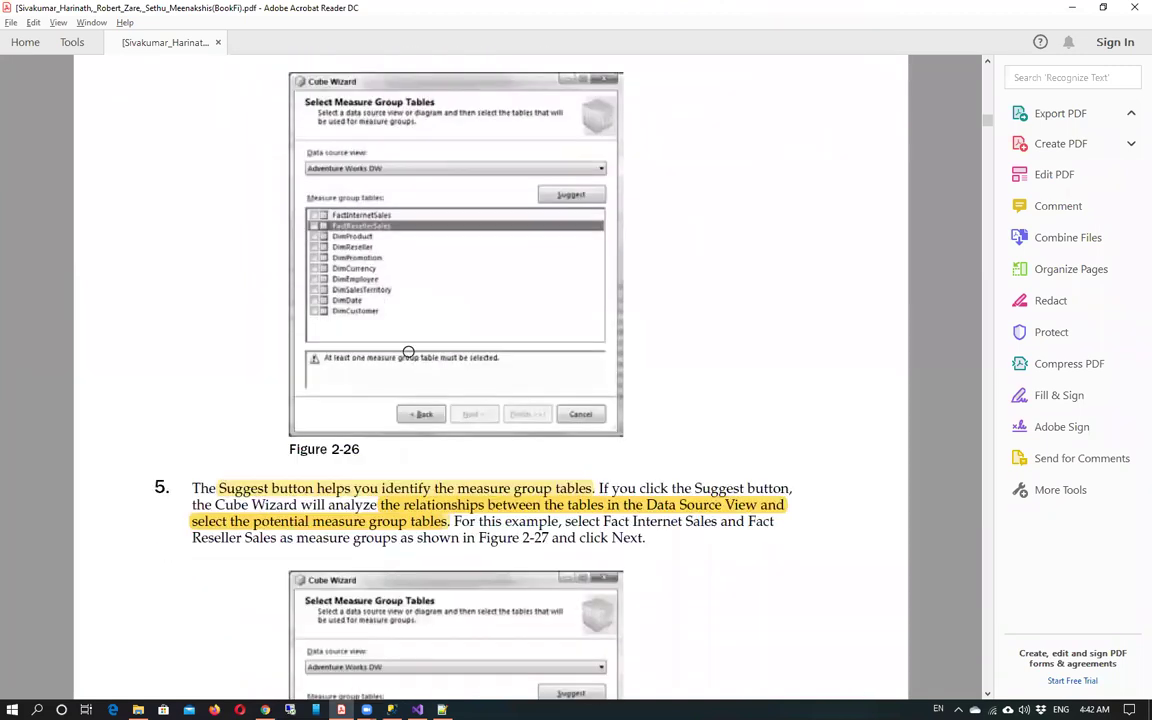
pyautogui.scroll(3, 378, 291)
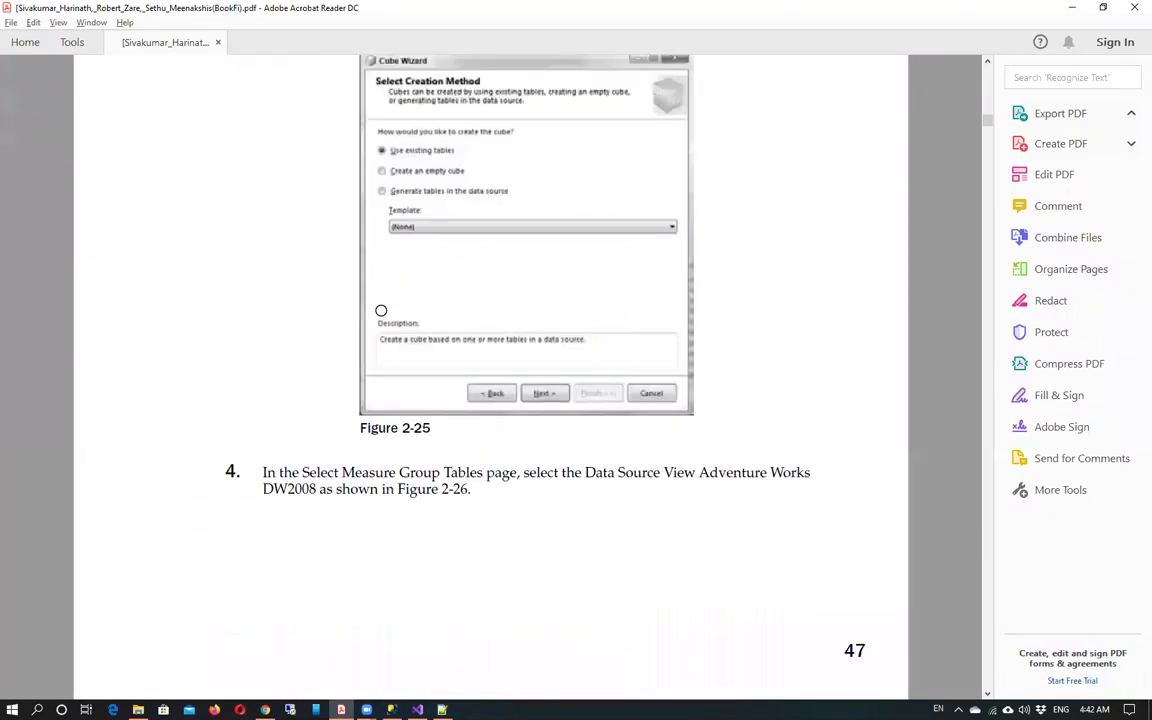
pyautogui.scroll(-3, 380, 306)
pyautogui.scroll(-4, 380, 310)
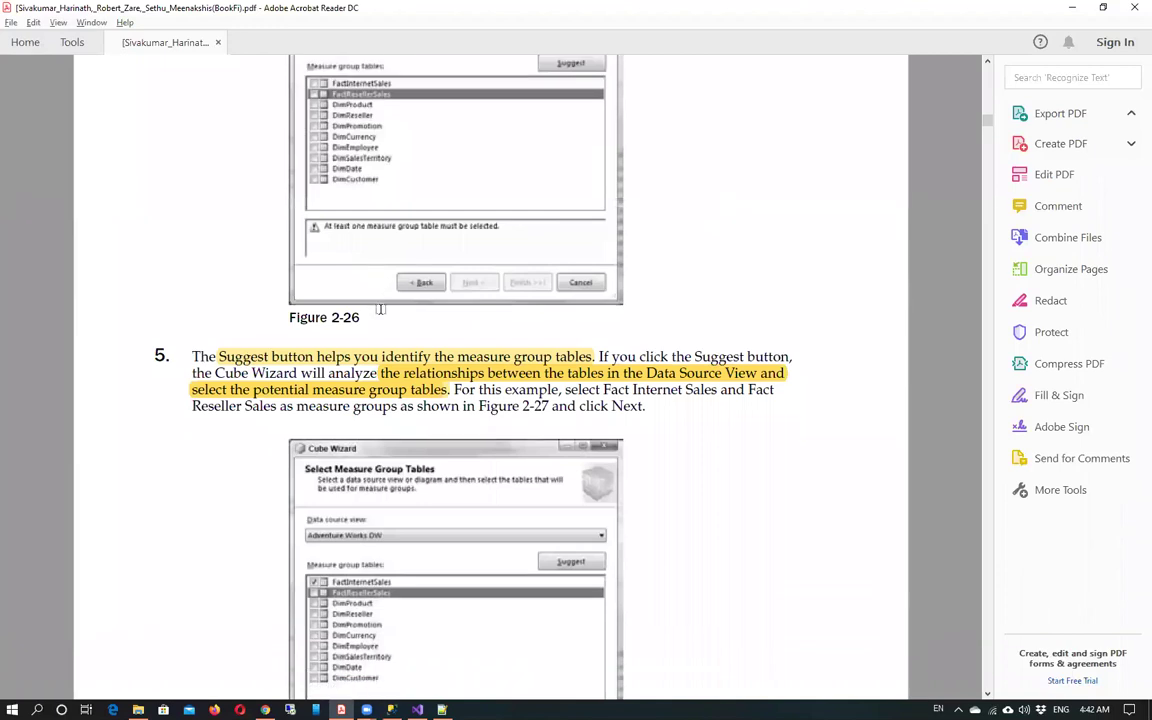
pyautogui.scroll(-10, 381, 308)
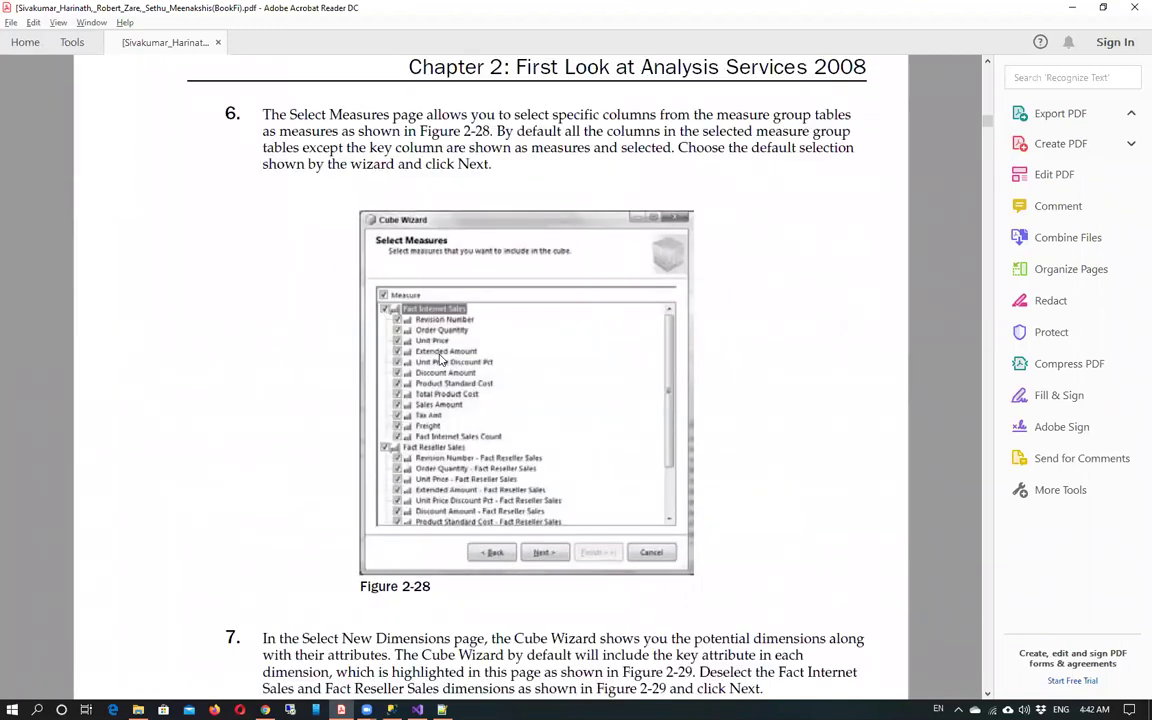
pyautogui.hotkey('alt', 'Tab')
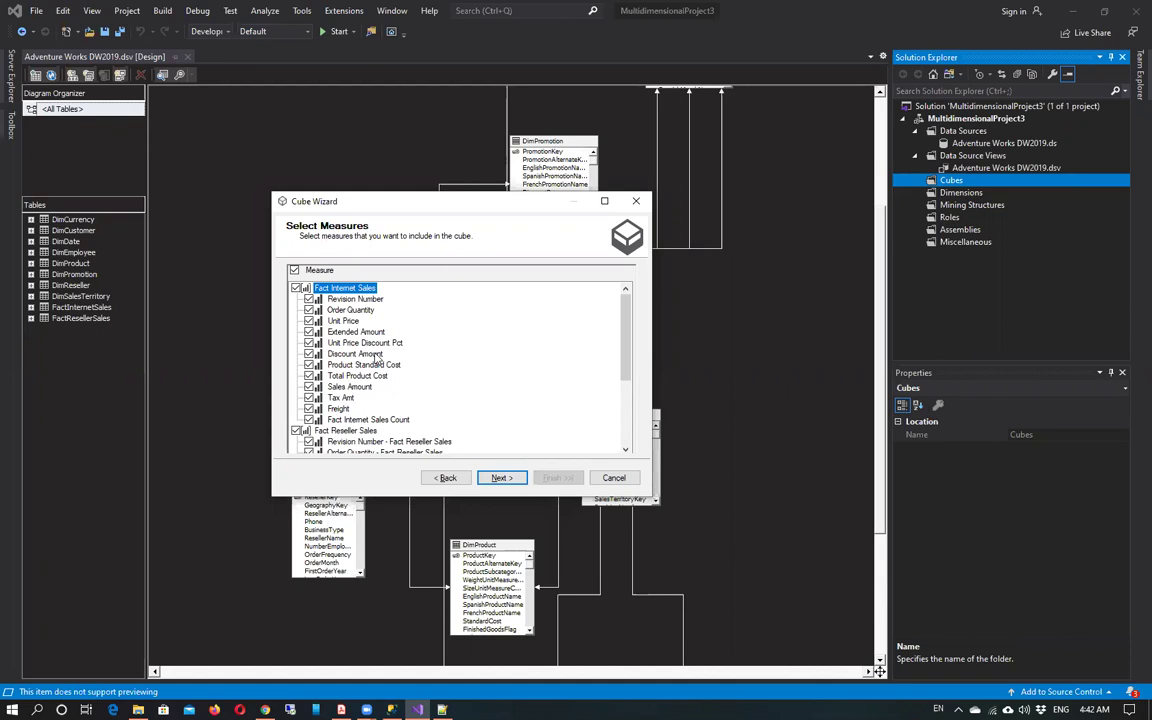
pyautogui.scroll(-4, 378, 360)
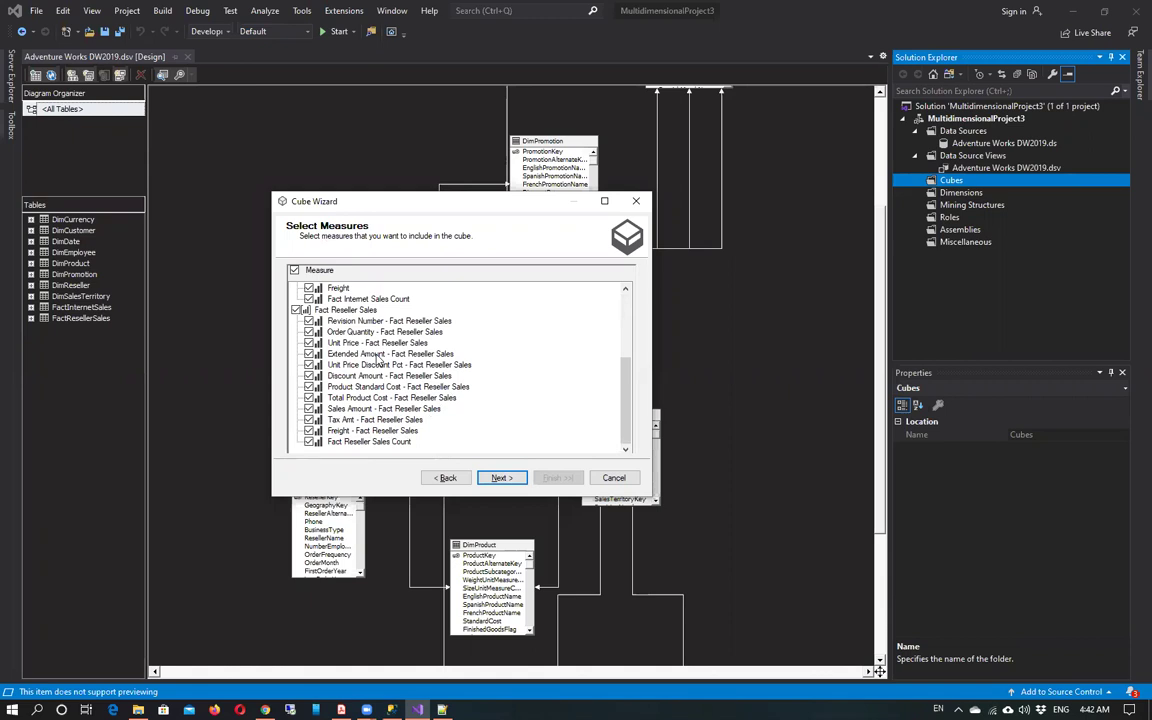
pyautogui.scroll(4, 378, 360)
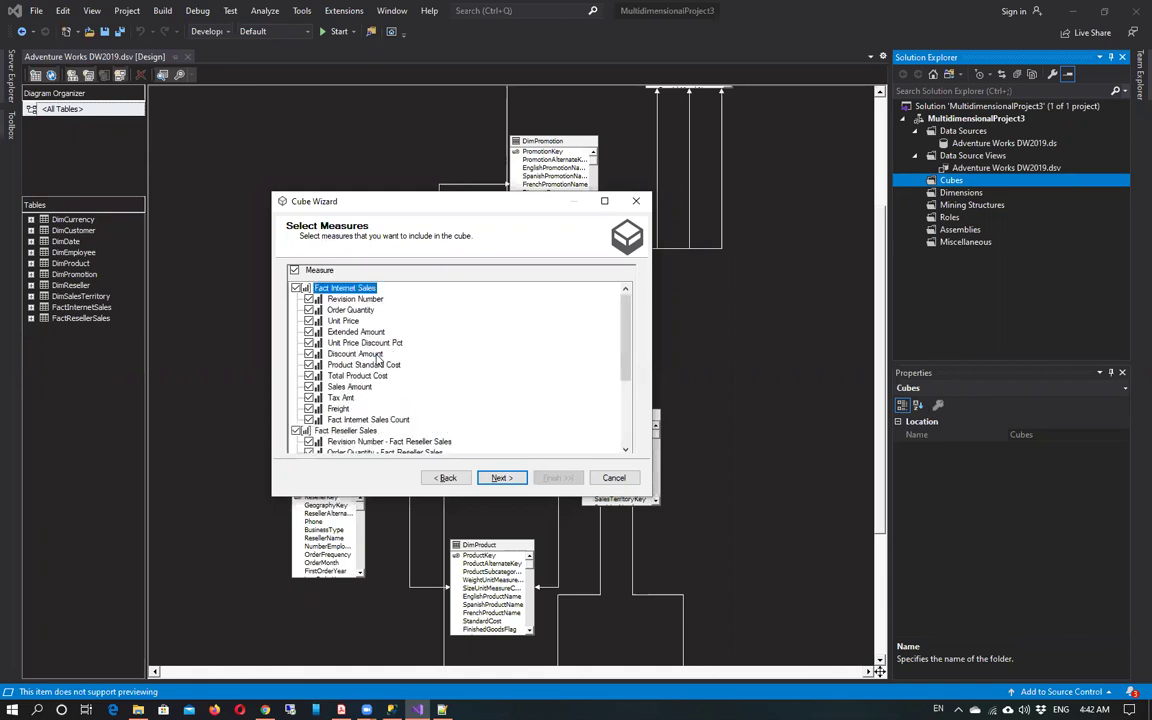
# Step: Keep all measures and leave Fact Internet Sales and Fact Reseller Sales unticked as new dimensions
pyautogui.click(502, 478)
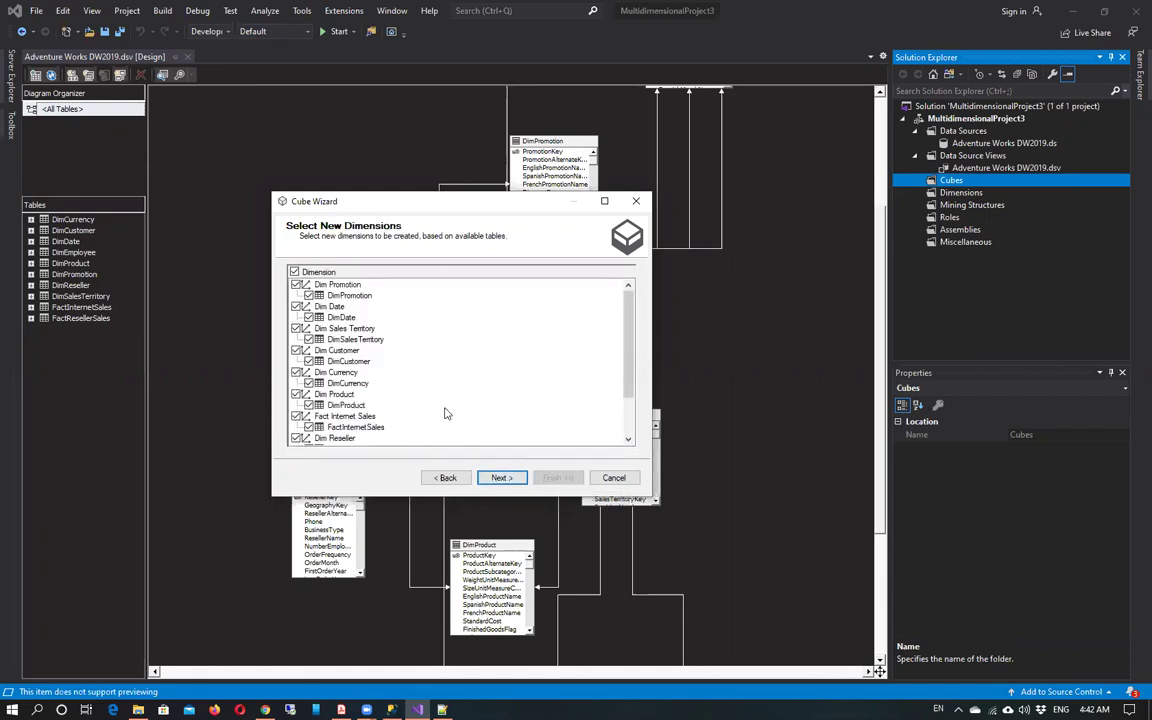
pyautogui.scroll(-2, 446, 414)
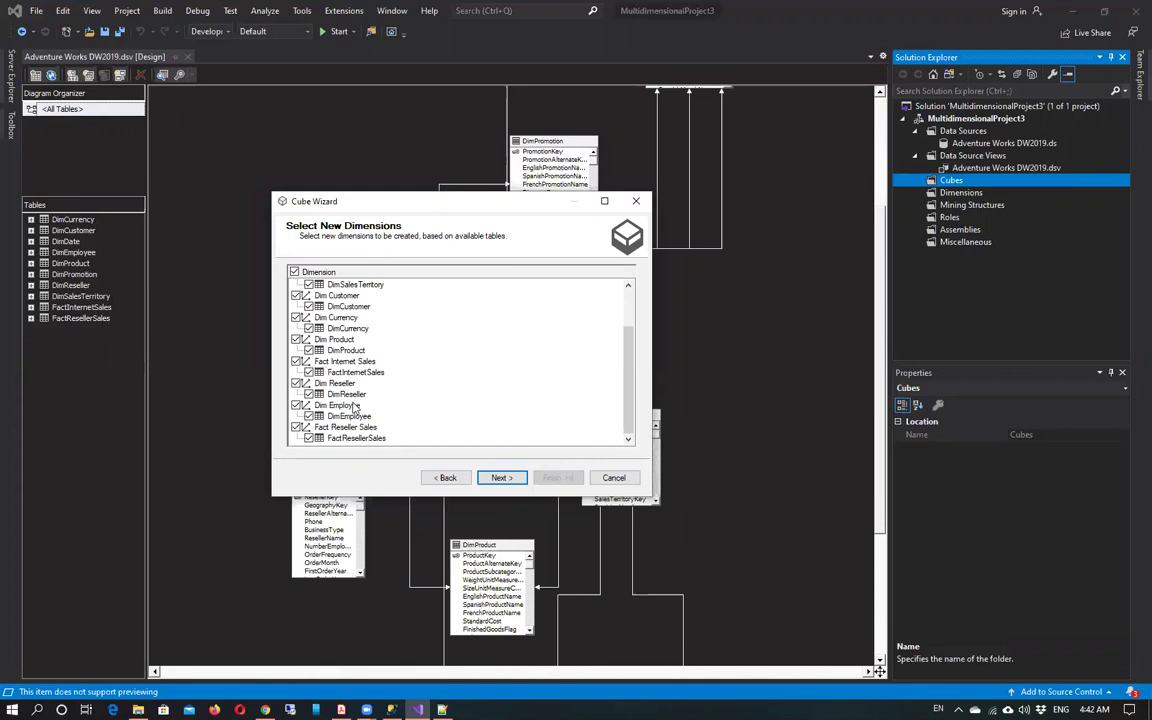
pyautogui.click(296, 427)
# Step: Reach Completing the Wizard, keep the name Adventure Works DW2019, and review the Preview tree
pyautogui.click(498, 477)
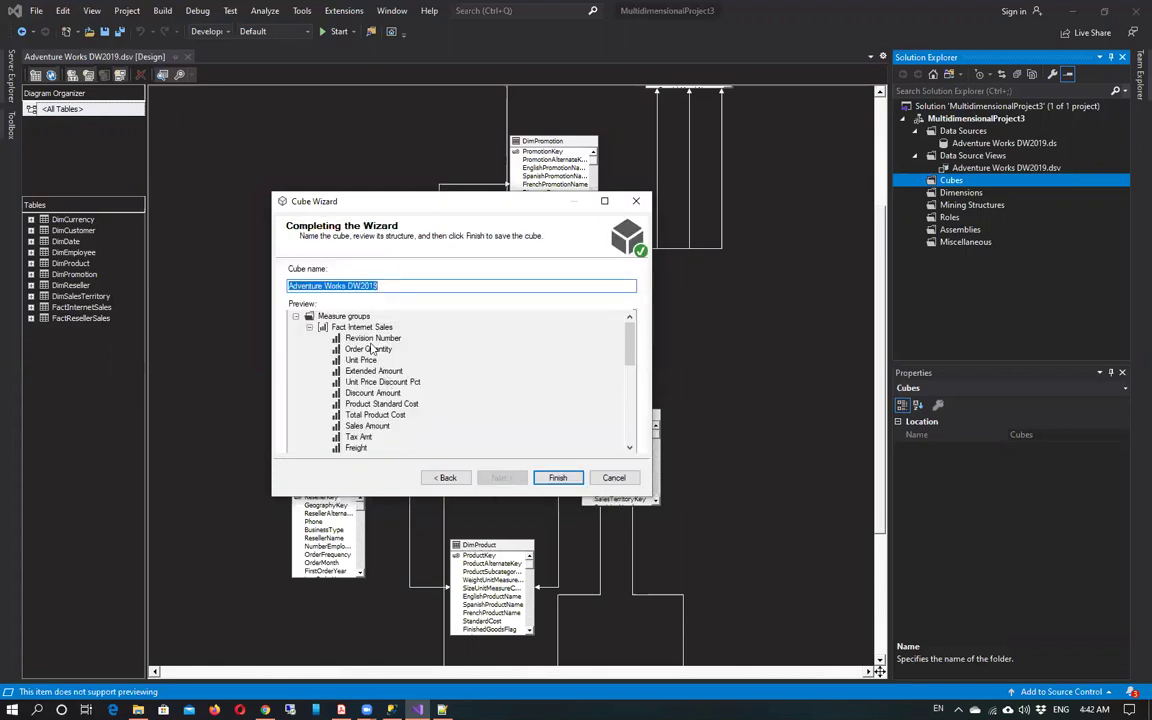
pyautogui.click(395, 286)
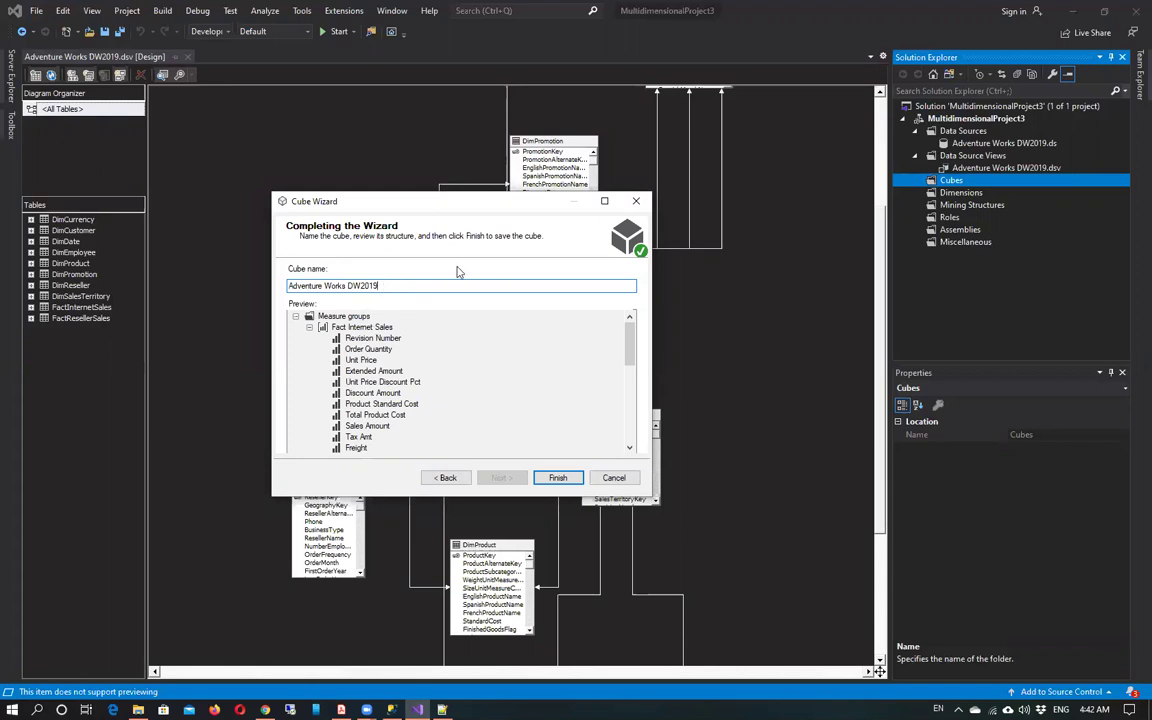
pyautogui.scroll(-8, 480, 375)
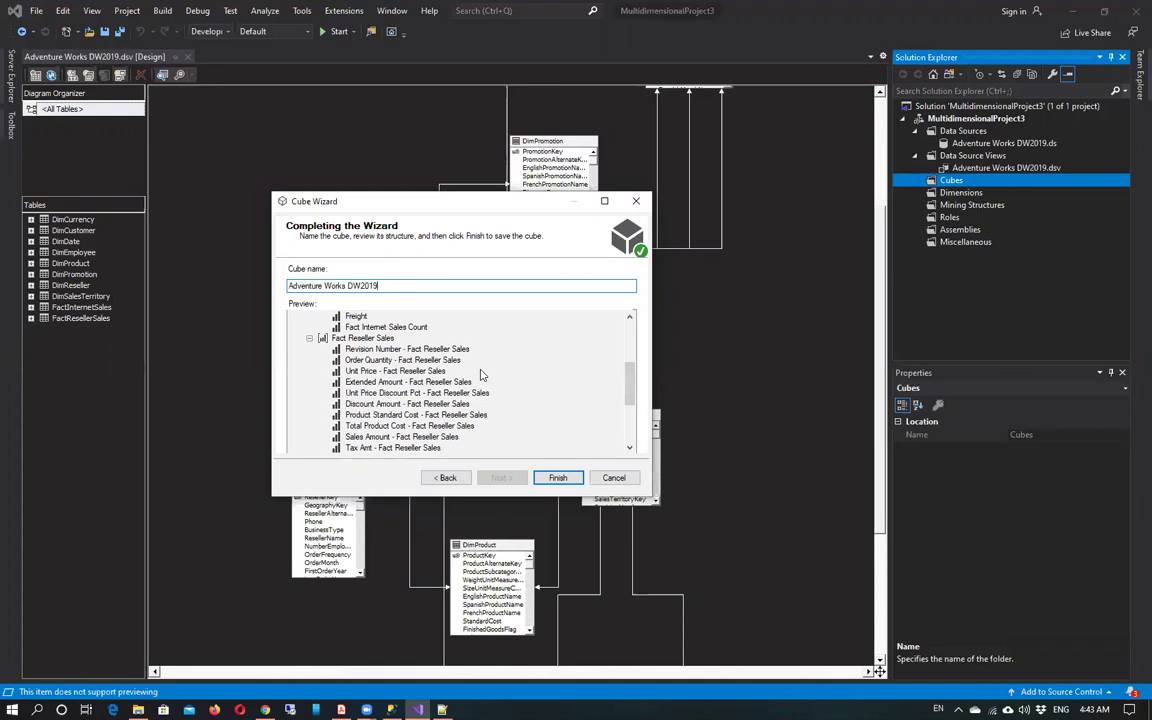
pyautogui.scroll(4, 478, 375)
pyautogui.scroll(-4, 478, 375)
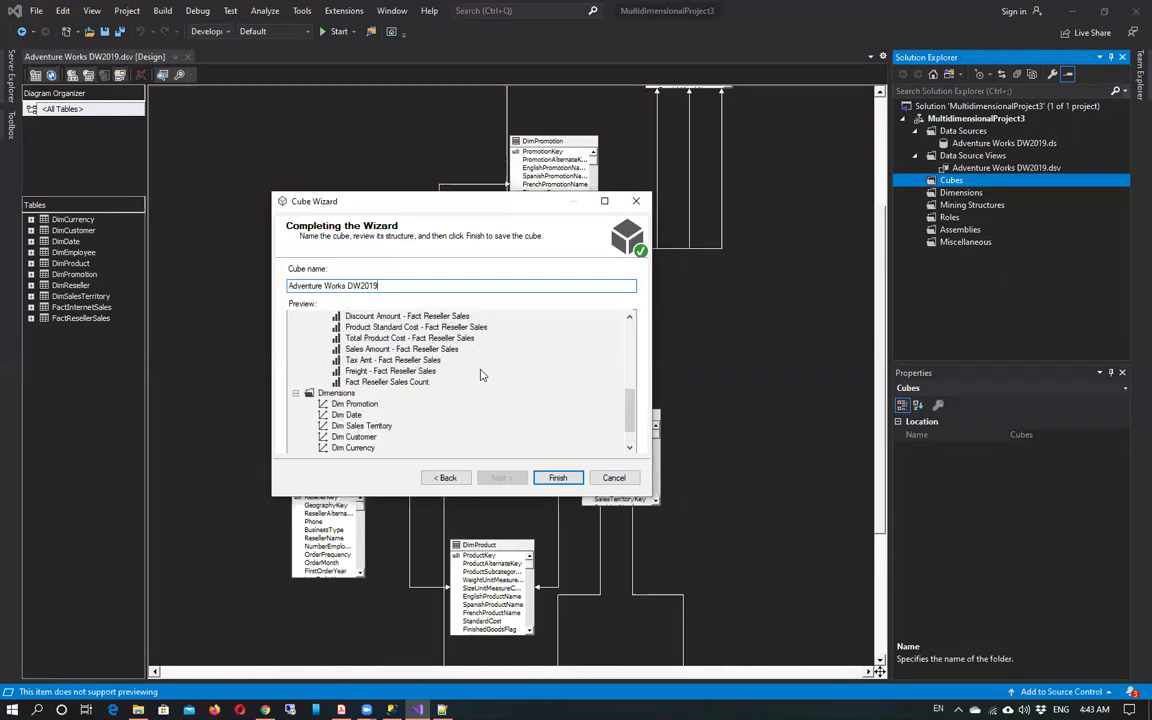
pyautogui.scroll(6, 409, 416)
pyautogui.scroll(2, 409, 416)
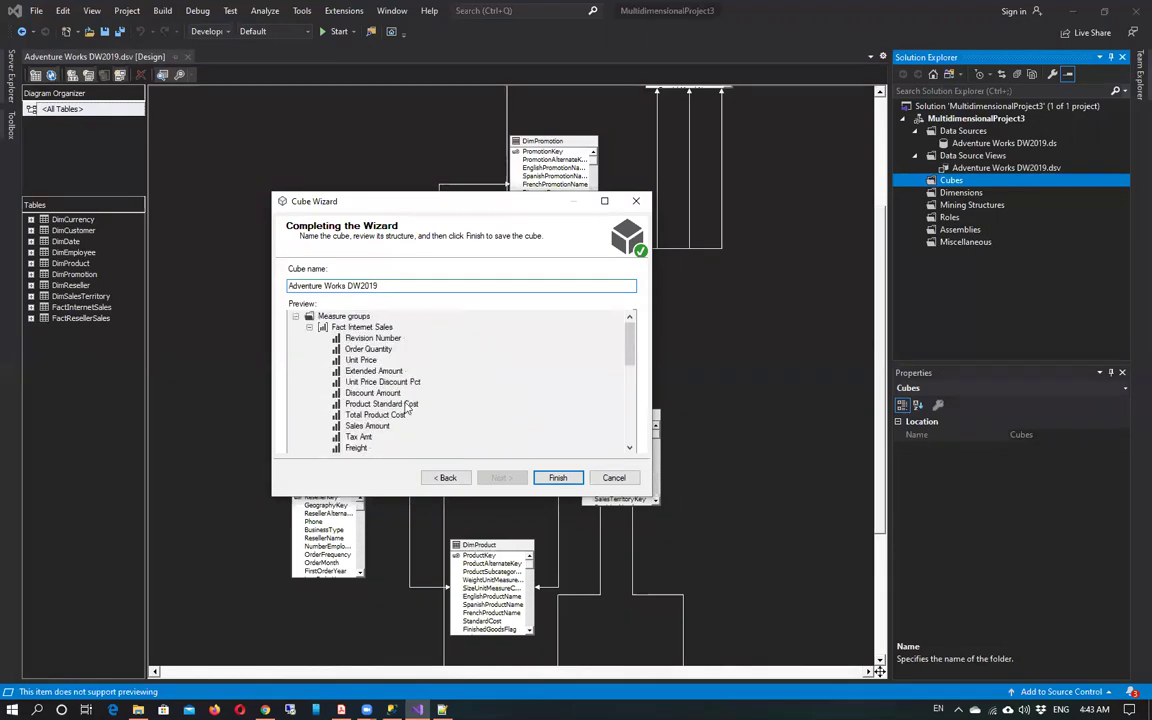
# Step: Finish the wizard, expand both measure groups, check Dim Promotion.dim, and return to the book
pyautogui.click(556, 478)
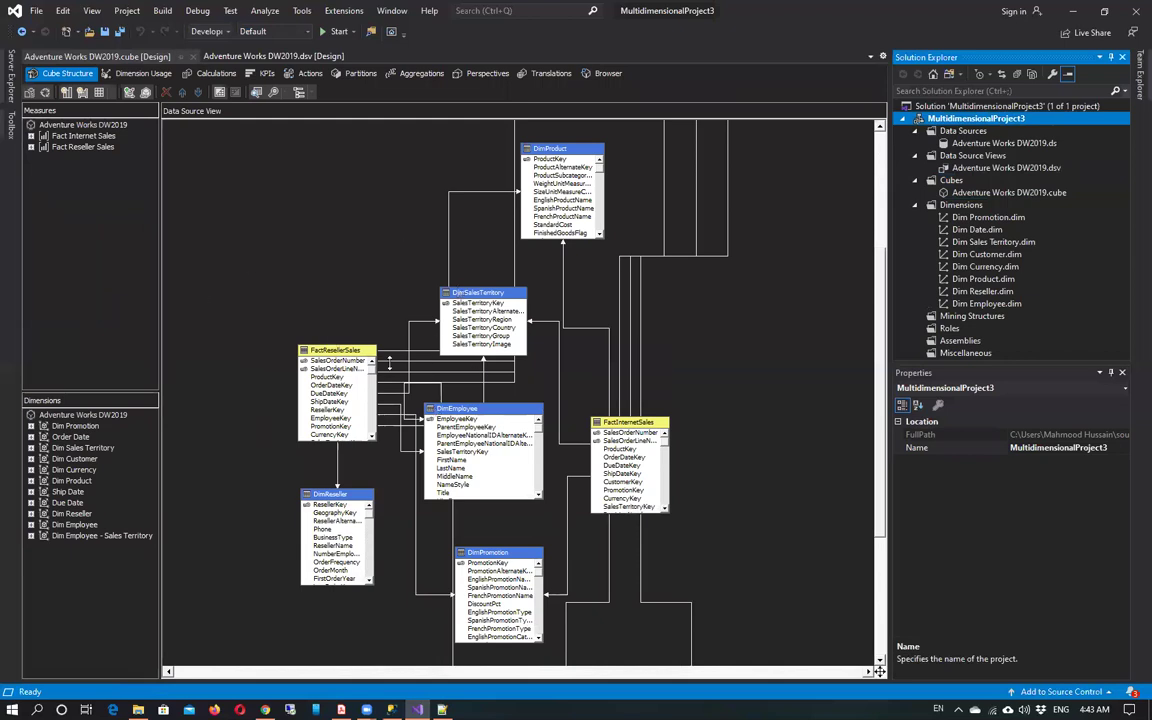
pyautogui.click(31, 136)
pyautogui.click(31, 278)
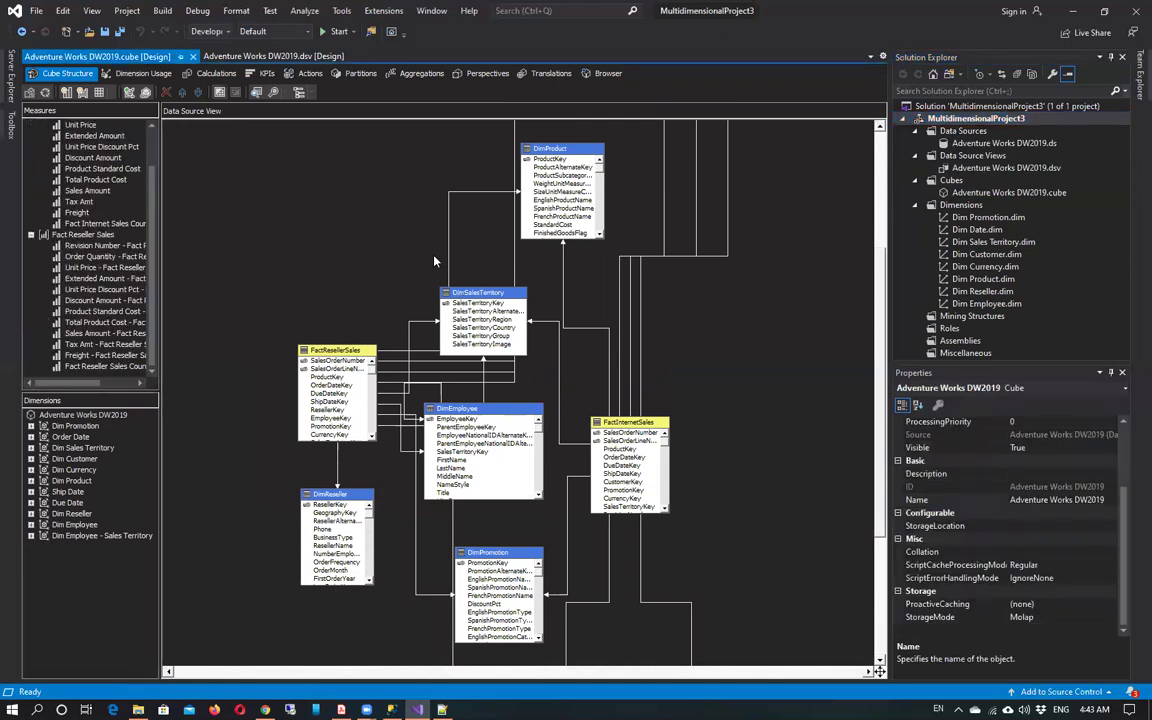
pyautogui.click(975, 217)
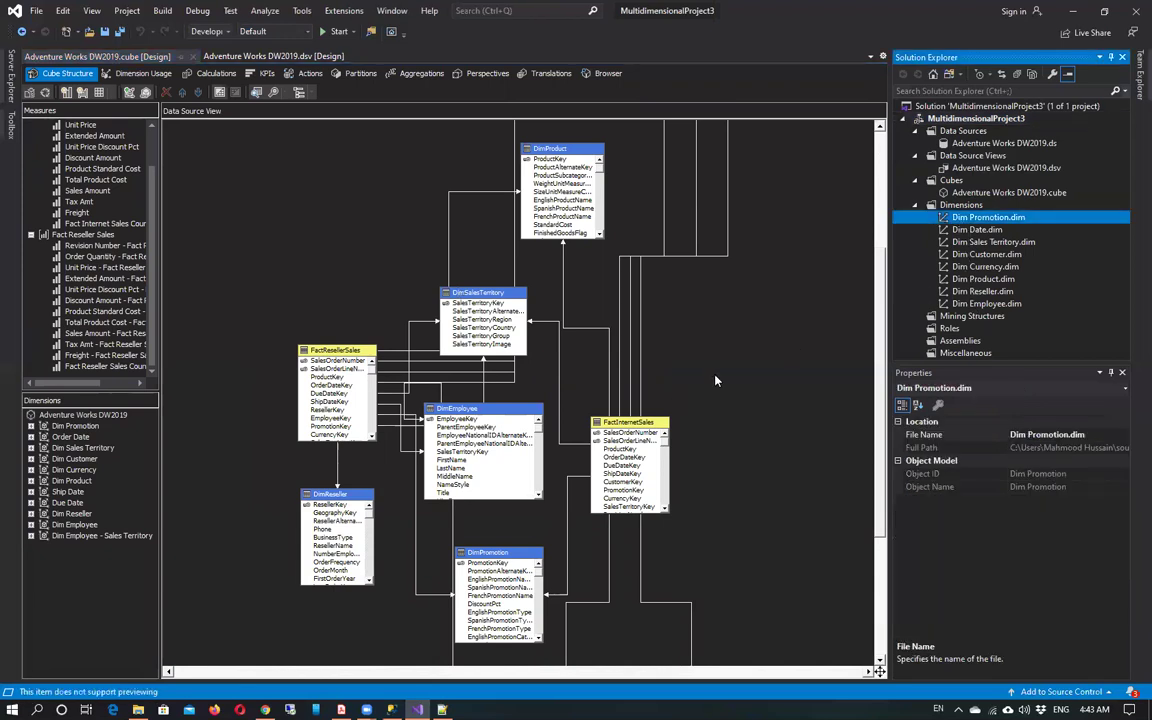
pyautogui.hotkey('alt', 'Tab')
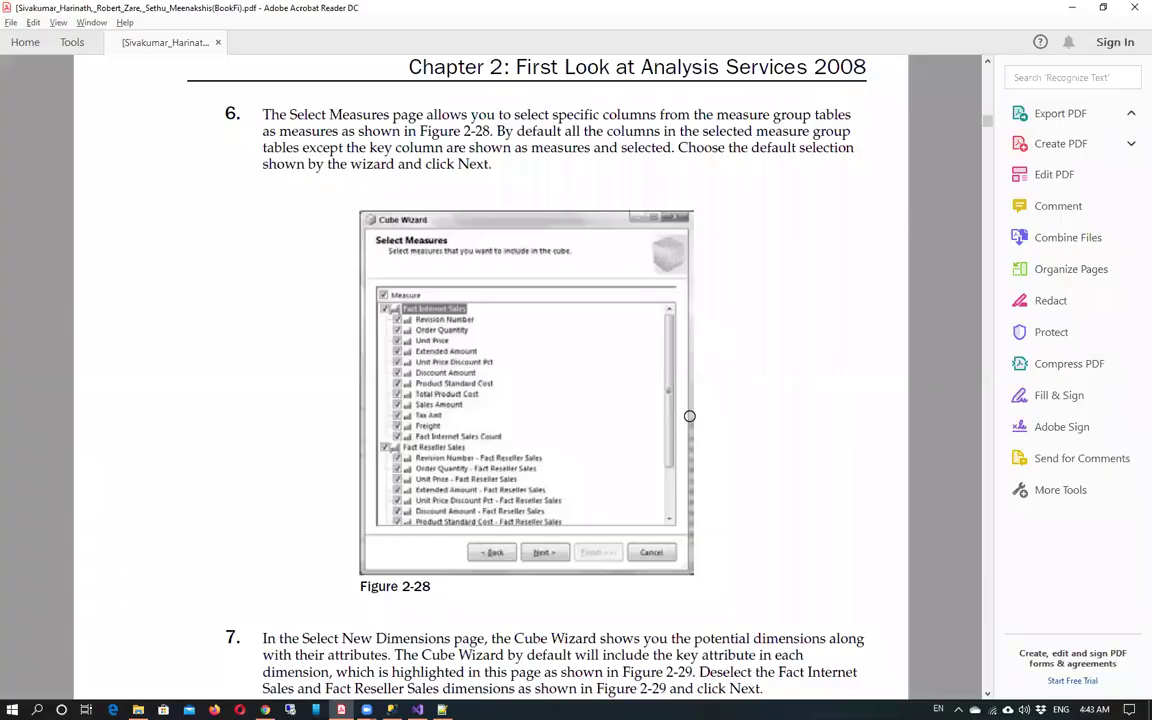
# Step: Scroll the book past Figures 2-29 to 2-32 to page 52's Dim Date steps 10–11
pyautogui.scroll(-4, 689, 416)
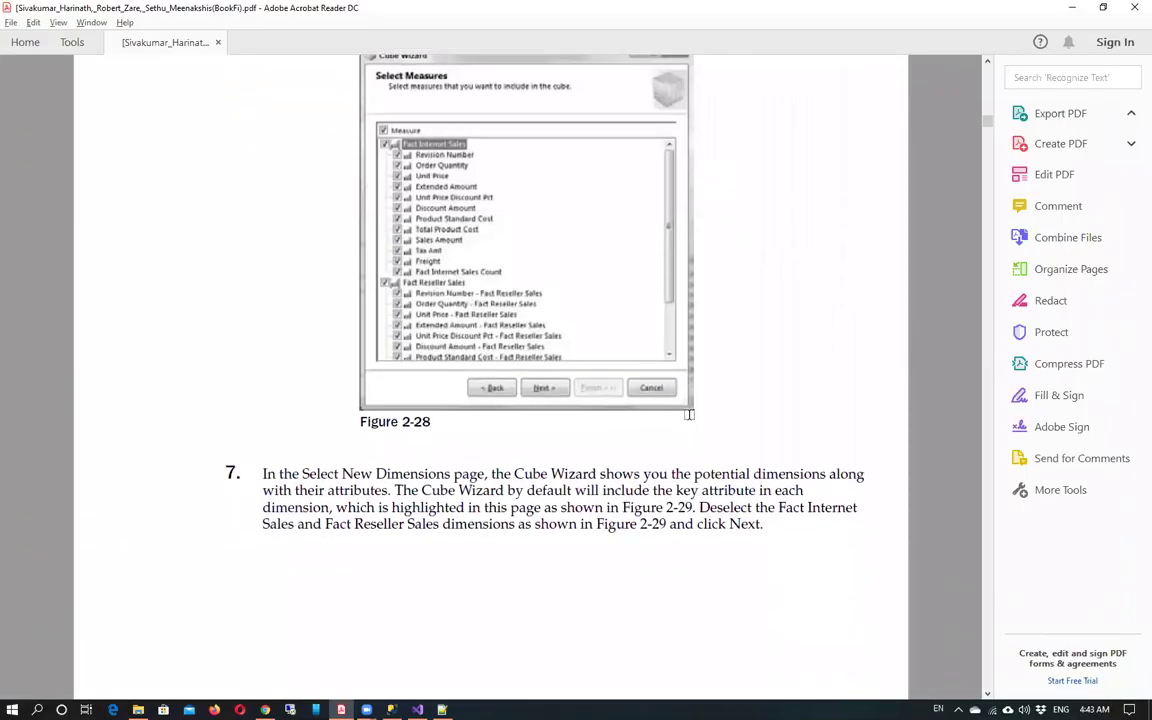
pyautogui.scroll(-3, 689, 416)
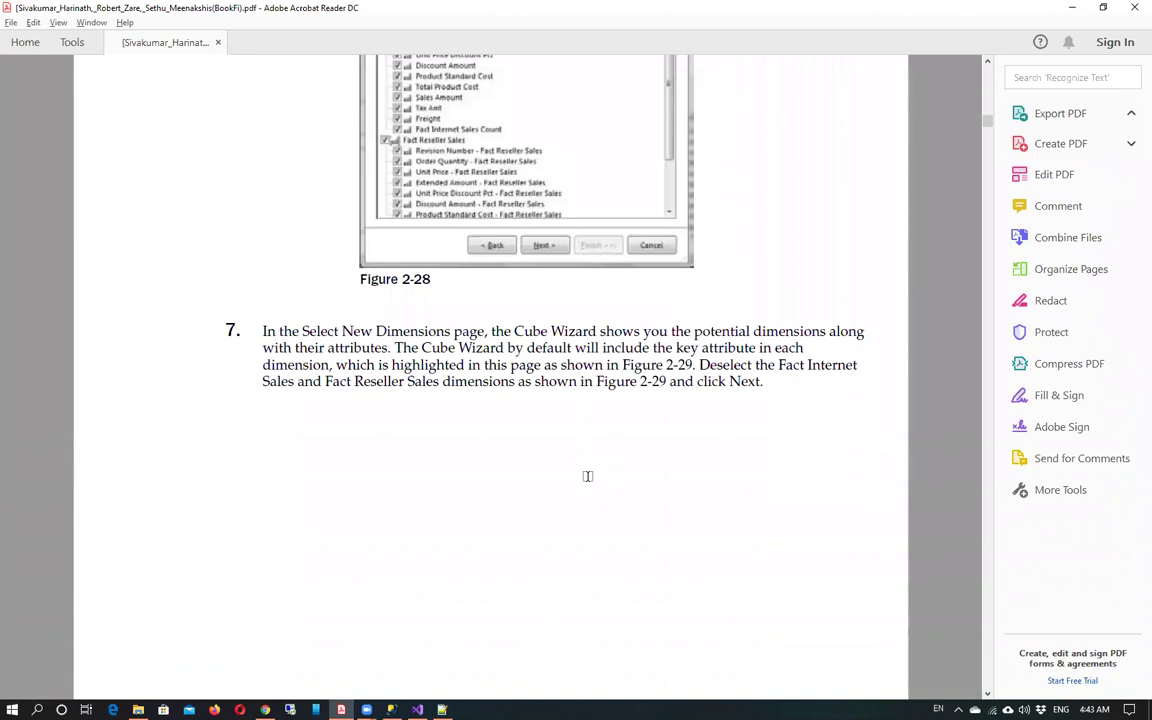
pyautogui.scroll(-4, 588, 476)
pyautogui.scroll(-5, 588, 478)
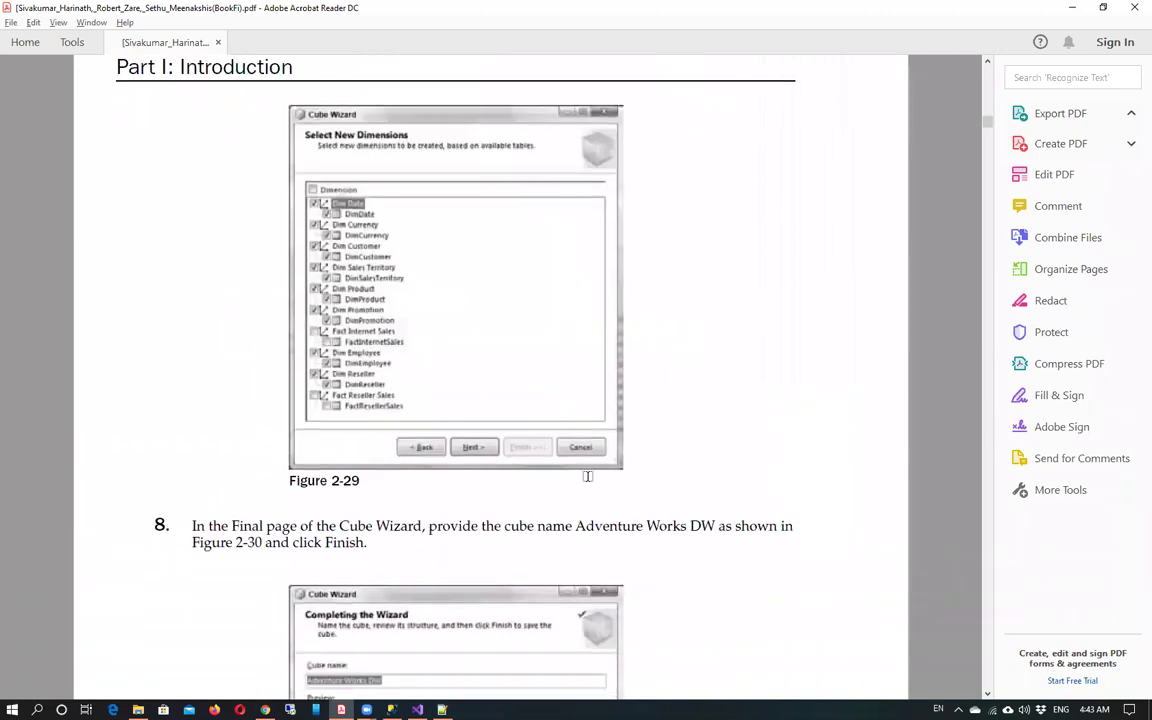
pyautogui.scroll(-10, 588, 478)
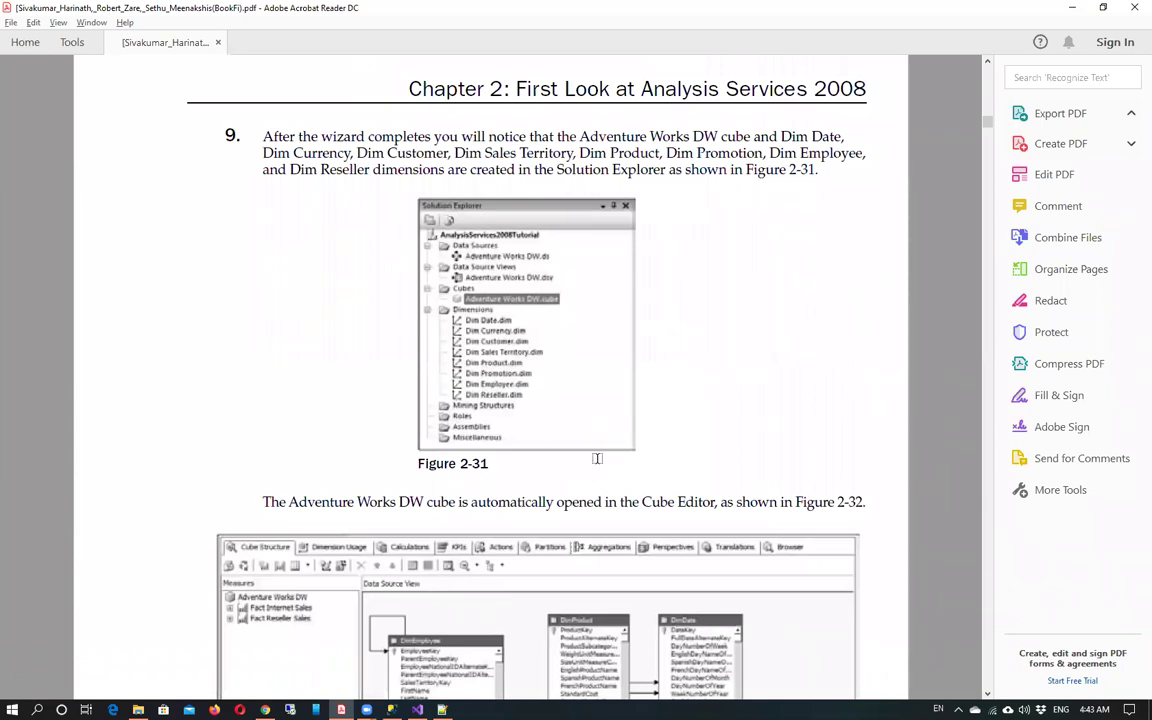
pyautogui.scroll(-1, 598, 462)
pyautogui.scroll(-2, 597, 461)
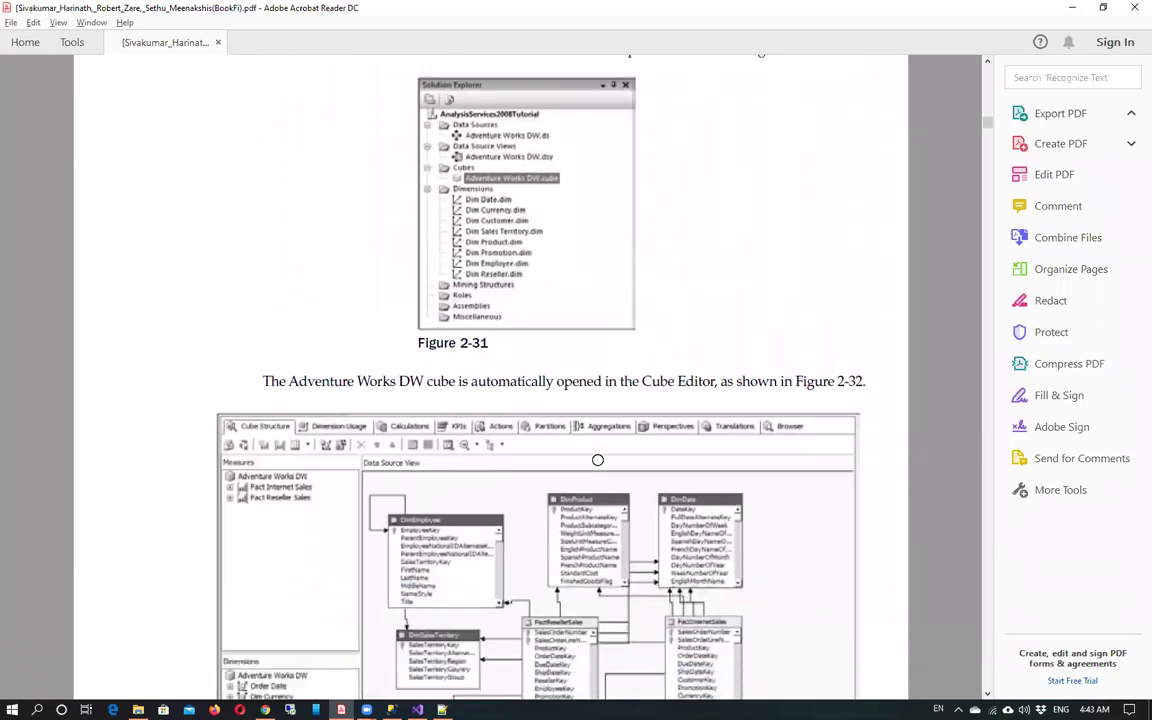
pyautogui.scroll(2, 597, 459)
pyautogui.scroll(1, 597, 459)
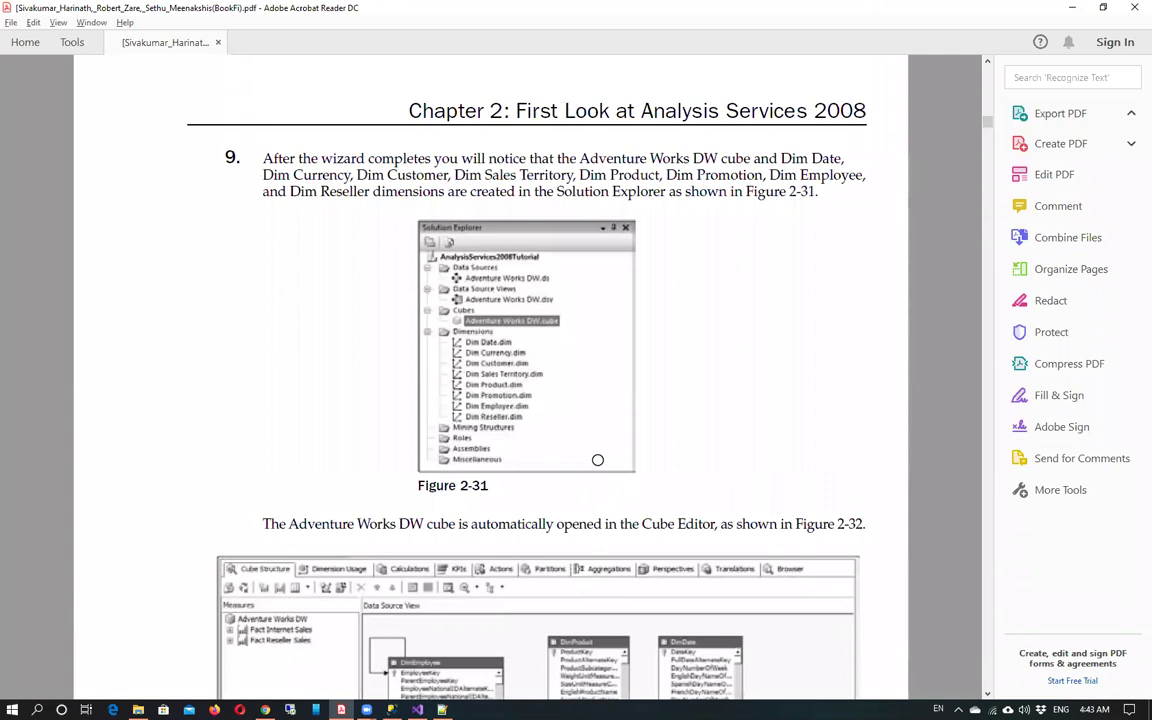
pyautogui.scroll(-1, 597, 460)
pyautogui.scroll(-8, 597, 460)
pyautogui.scroll(3, 597, 459)
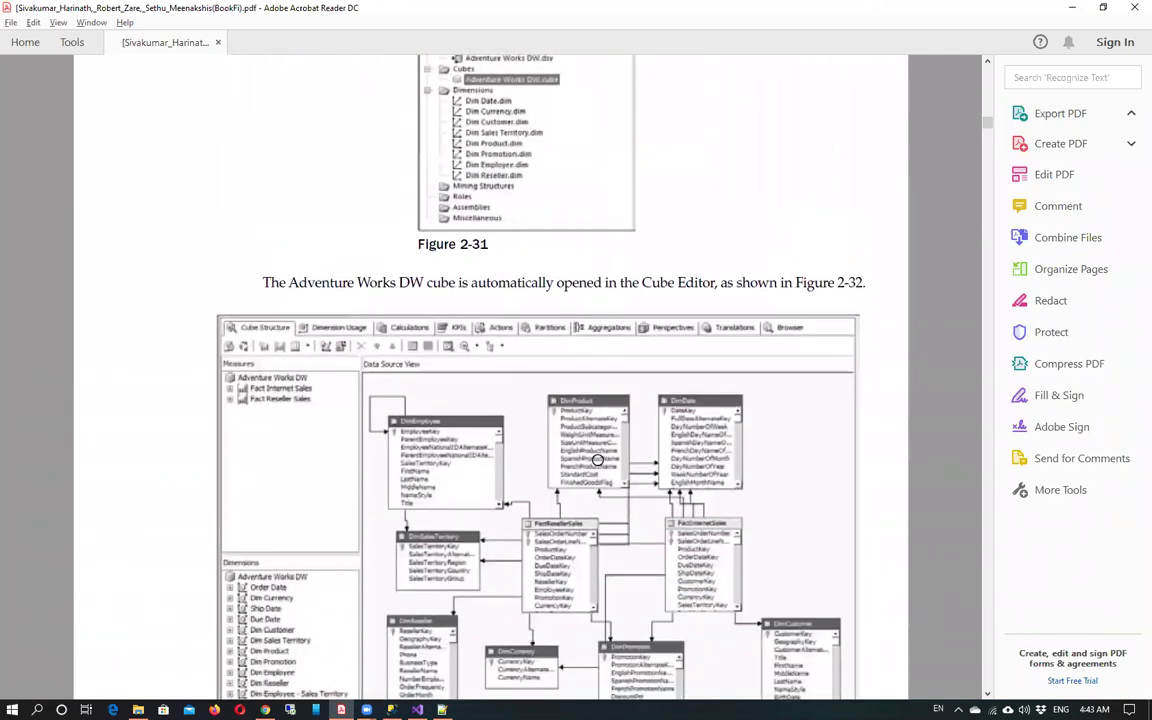
pyautogui.scroll(-3, 597, 459)
pyautogui.scroll(-5, 597, 459)
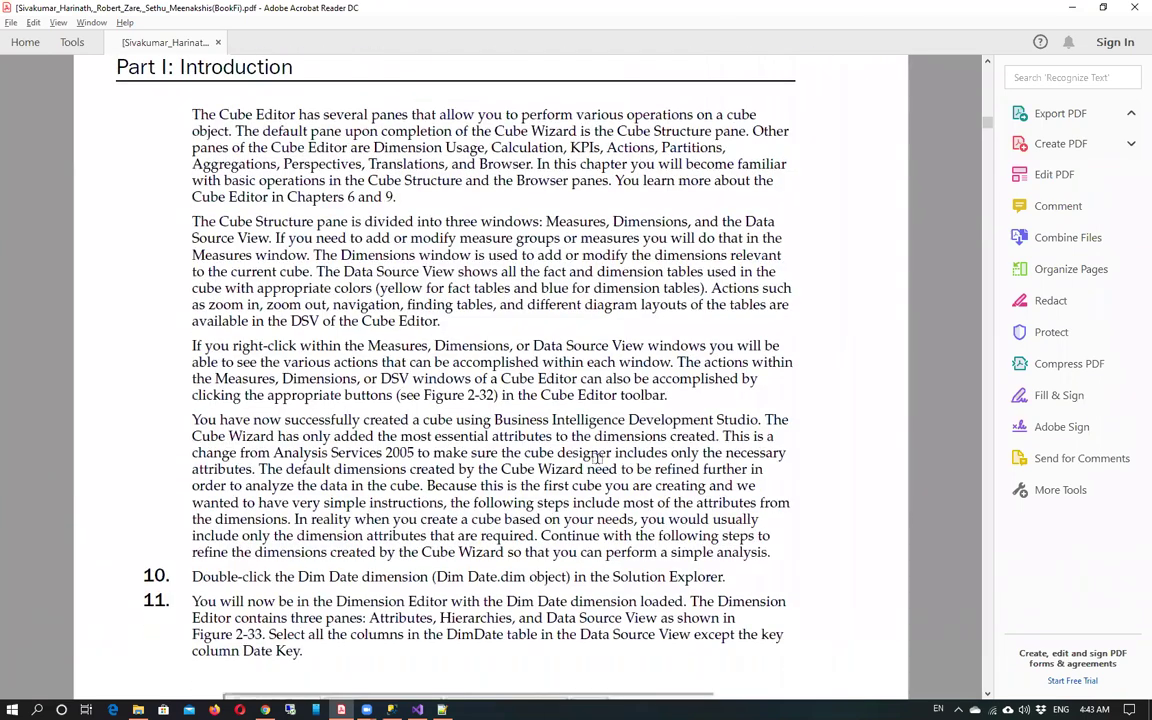
pyautogui.scroll(1, 597, 459)
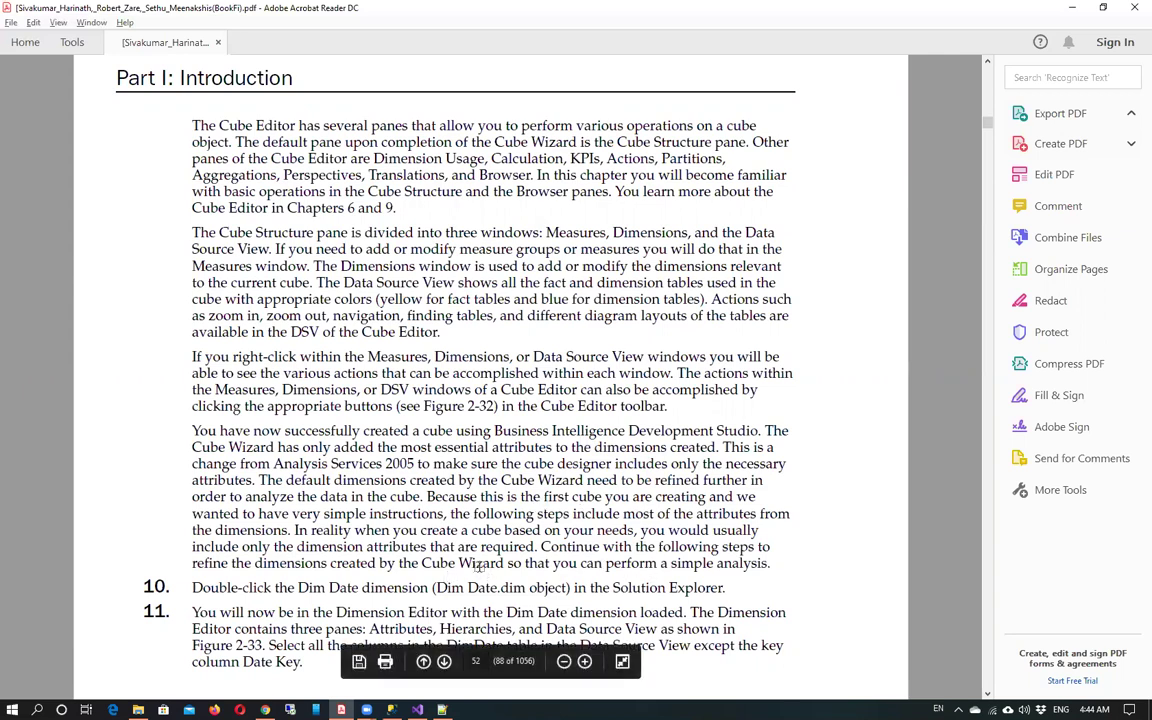
# Step: Highlight the phrase "a simple analysis." on page 52 in yellow
pyautogui.moveTo(660, 563); pyautogui.dragTo(770, 563)
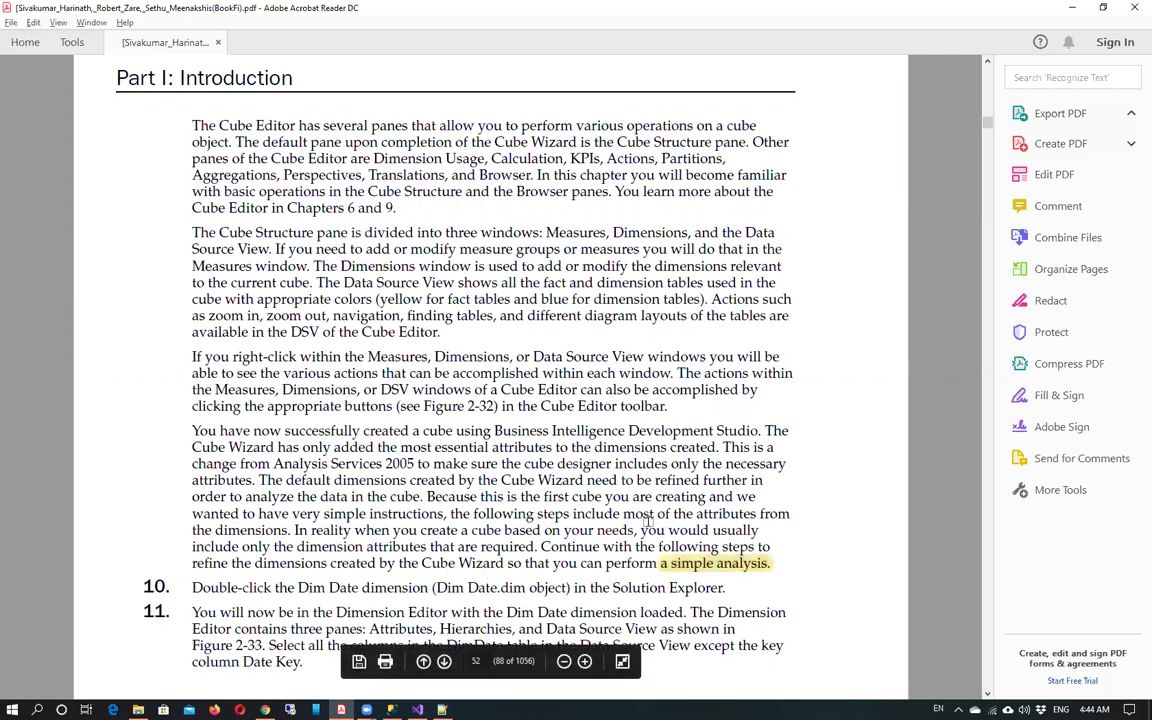